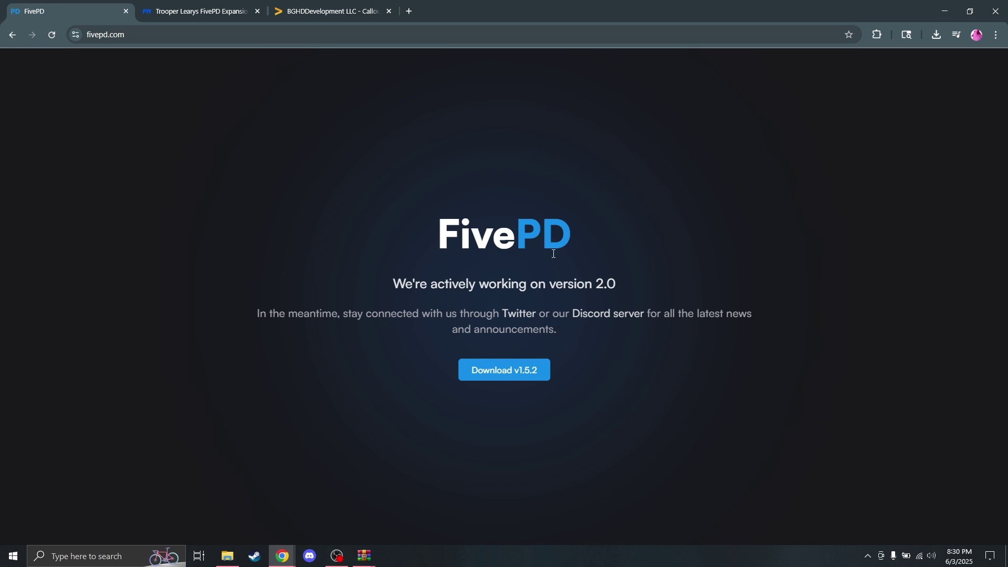
Step: Start the FivePD v1.5.2 download, list the Expansion Pack's V1.5.zip, then open the Callouts/Plugins page
click(520, 378)
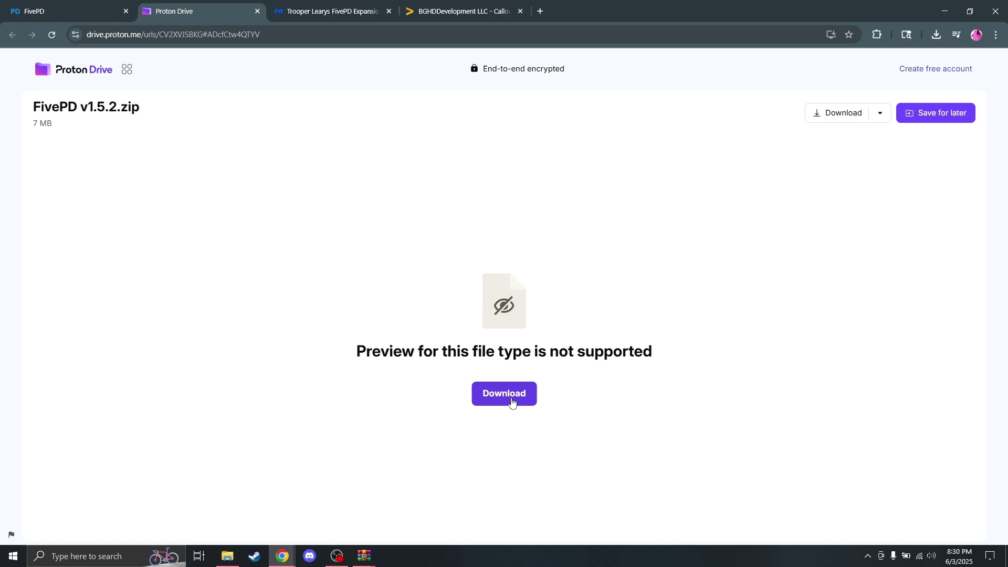
click(317, 12)
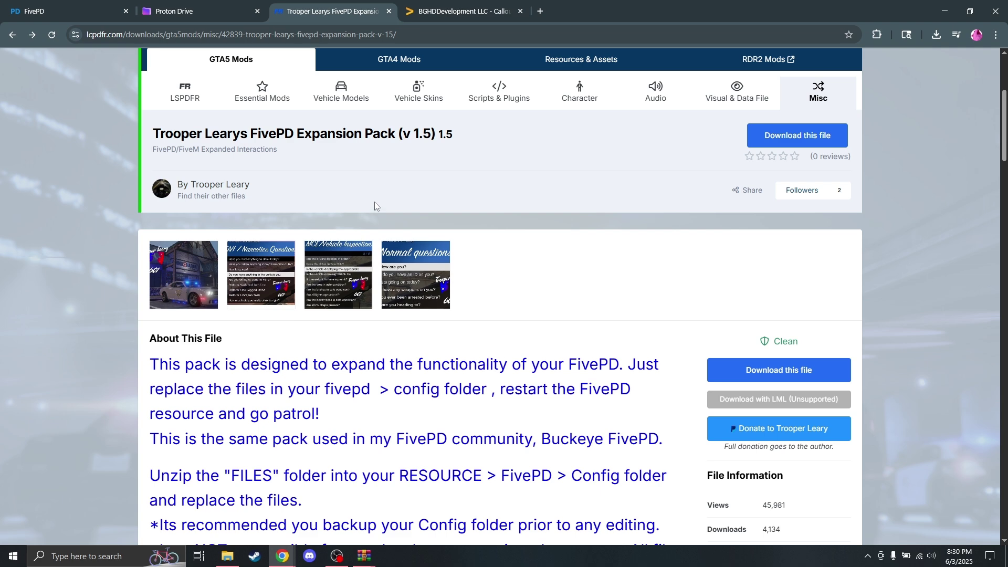
scroll(409, 332, up, 1)
scroll(409, 332, up, 3)
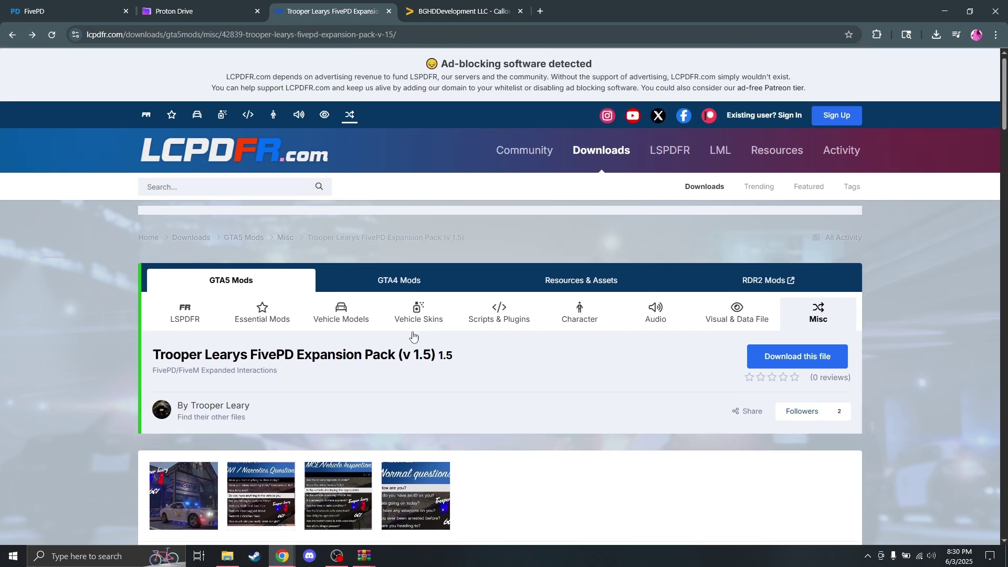
scroll(412, 336, down, 3)
scroll(497, 366, down, 2)
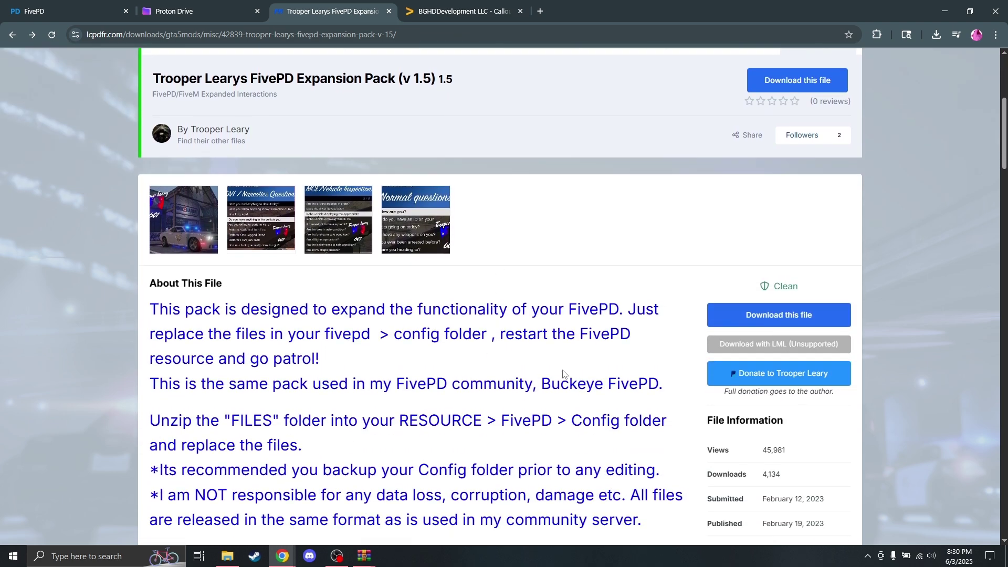
click(809, 320)
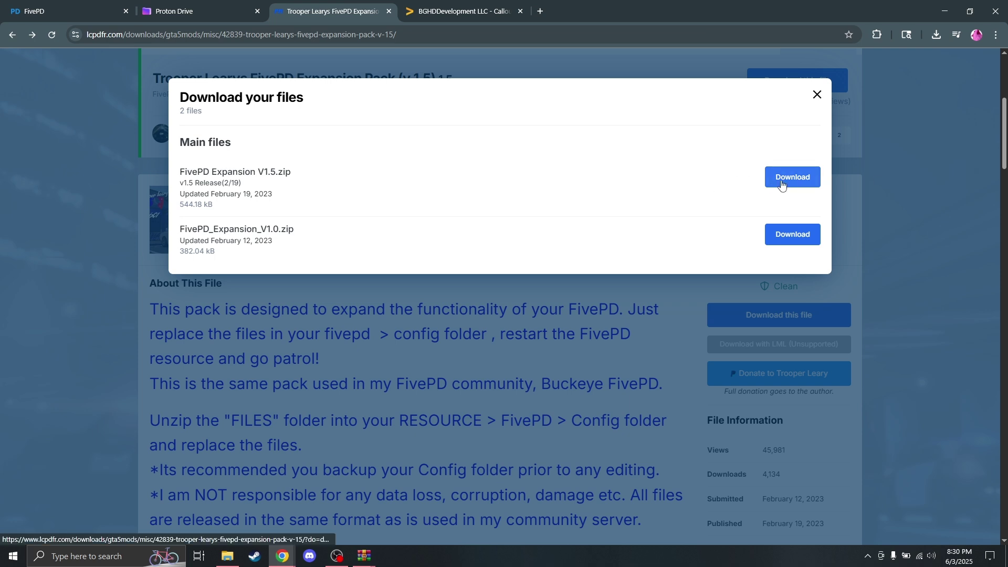
click(459, 11)
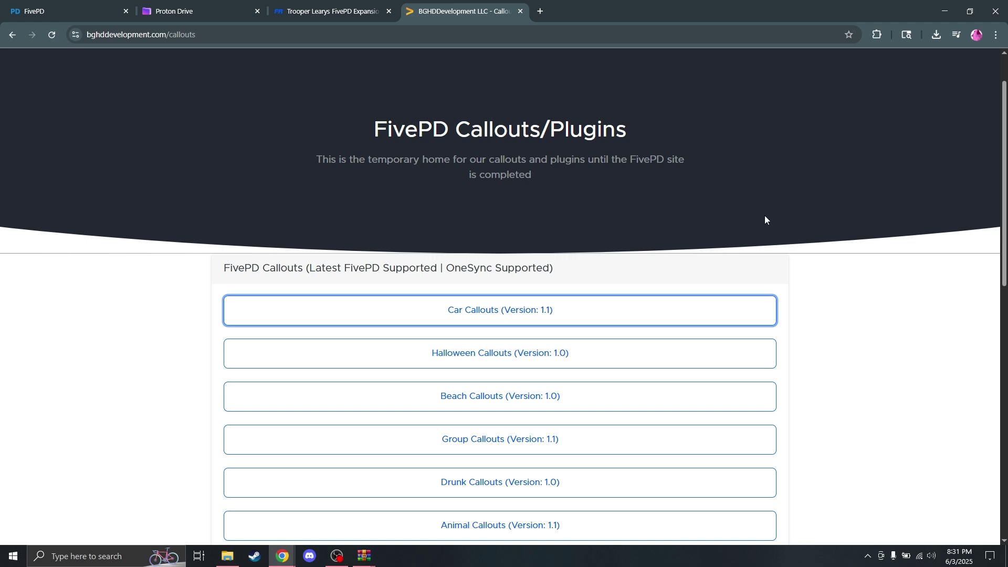
scroll(765, 218, down, 3)
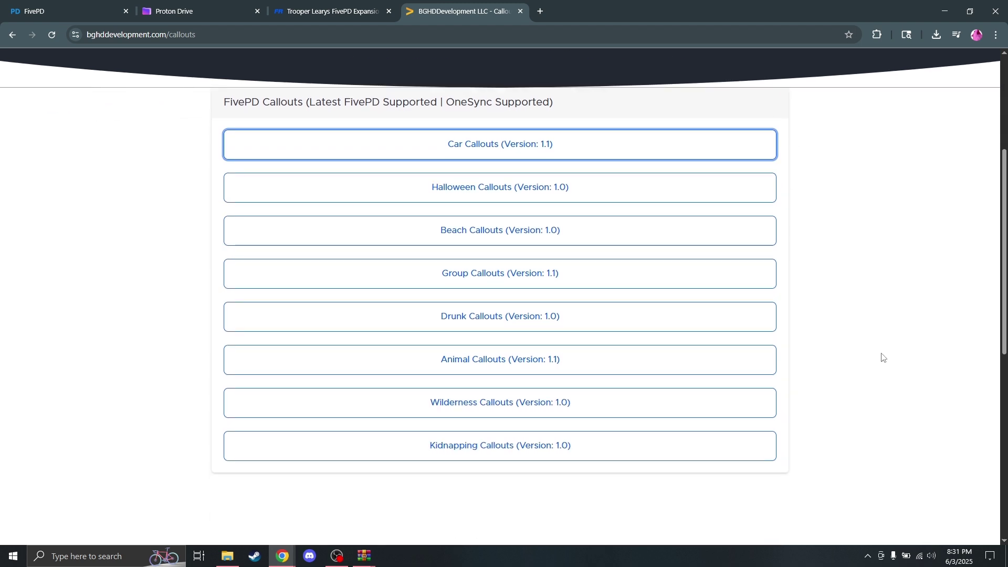
scroll(885, 356, up, 4)
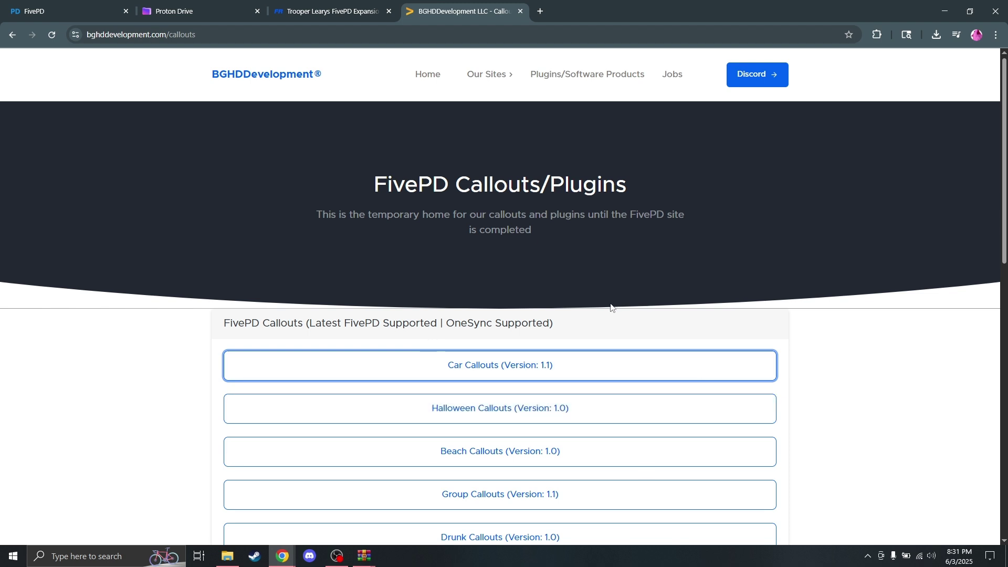
click(228, 556)
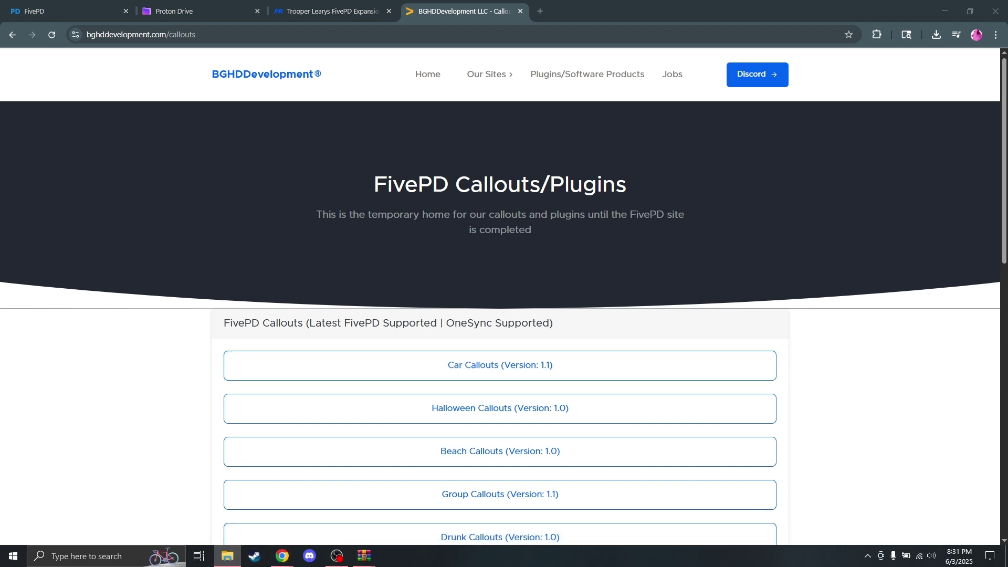
Step: Arrange the windows and open the server's resources folder
drag(935, 347, 324, 114)
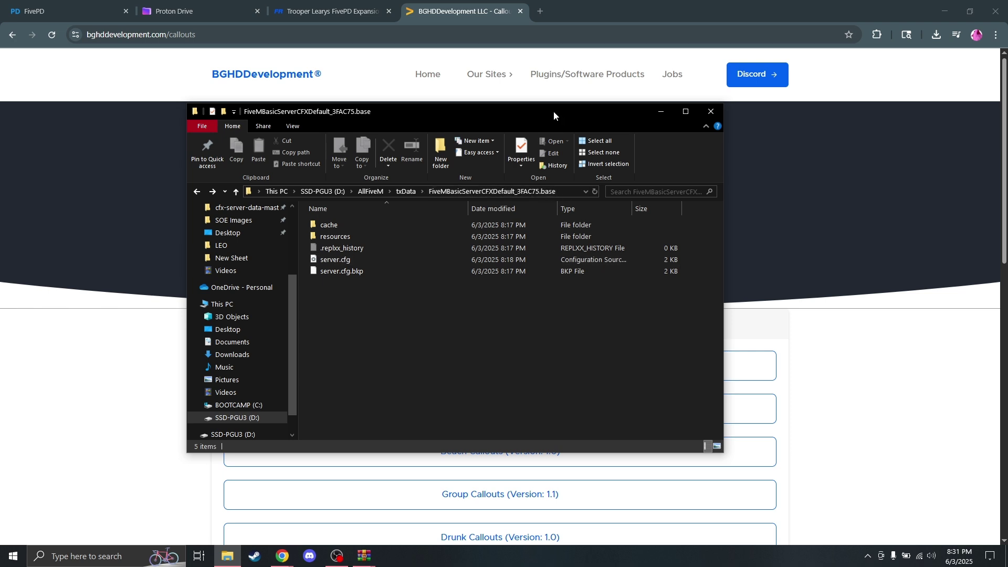
drag(554, 115, 537, 114)
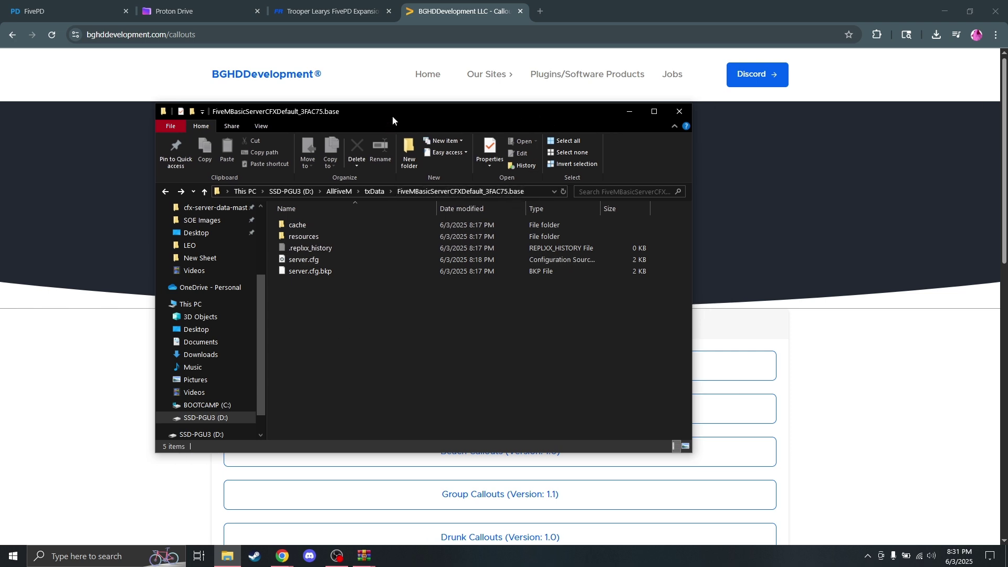
double_click(327, 235)
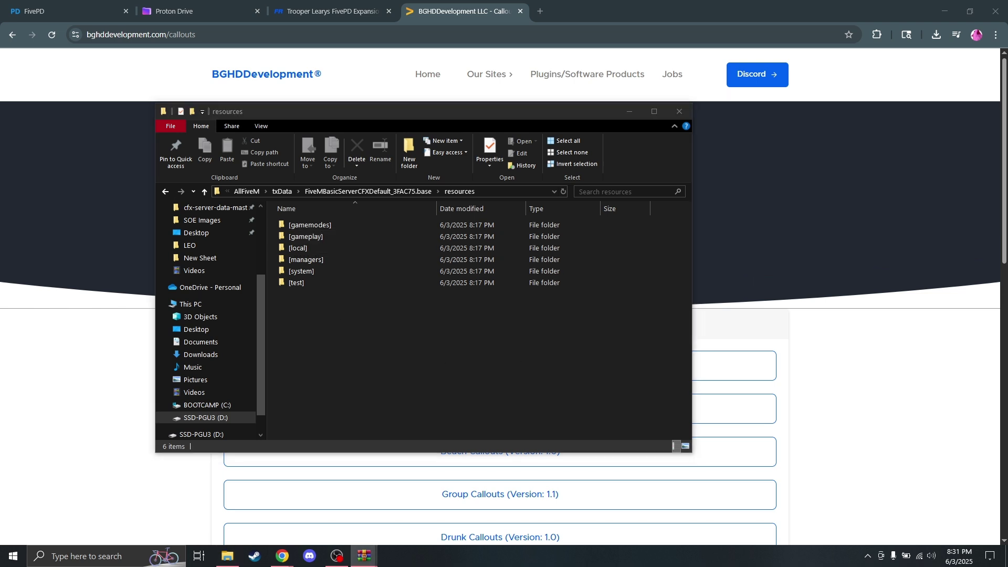
Step: Drag the fivepd folder from the FivePD v1.5.2 archive into resources
drag(638, 168, 459, 120)
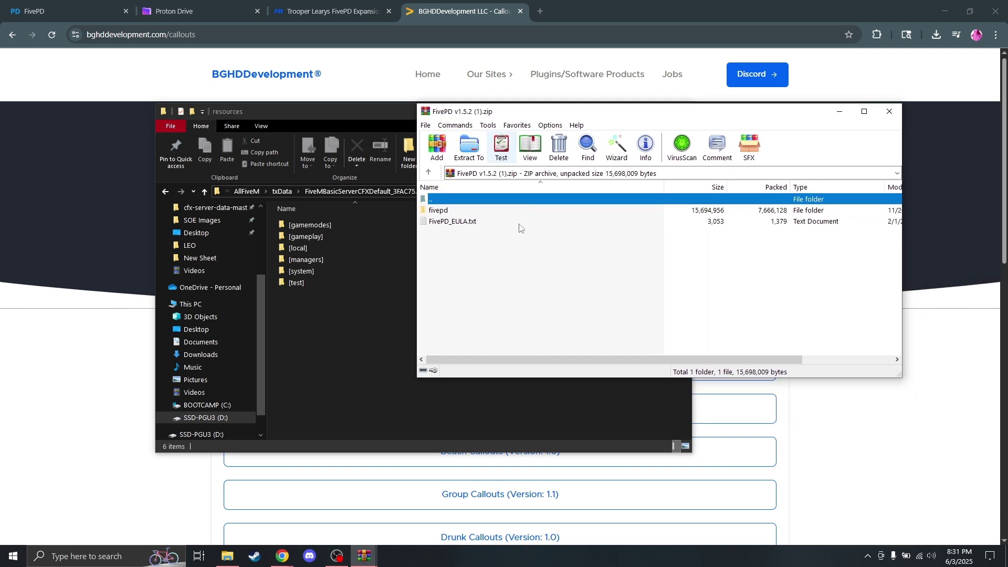
double_click(447, 210)
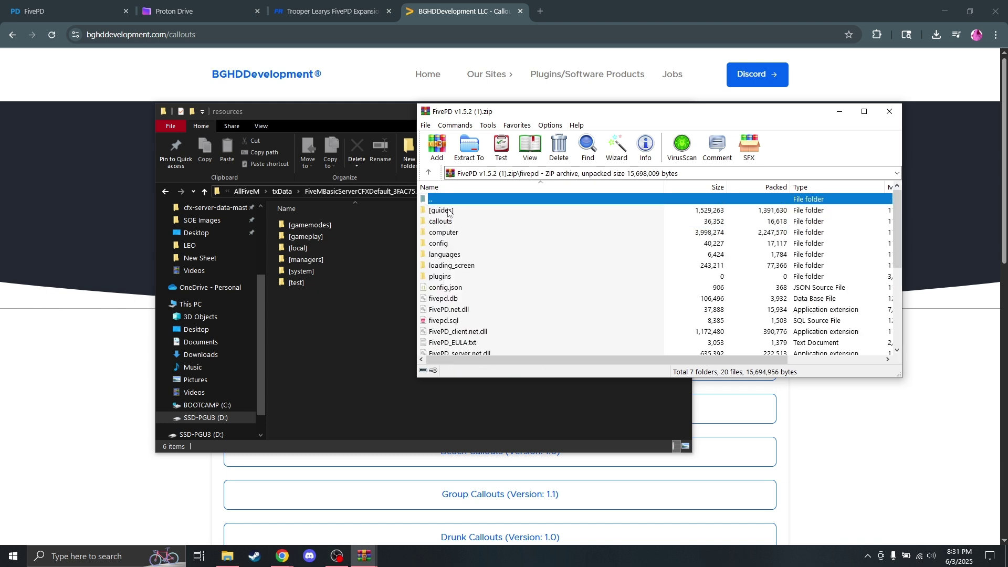
drag(323, 112, 248, 104)
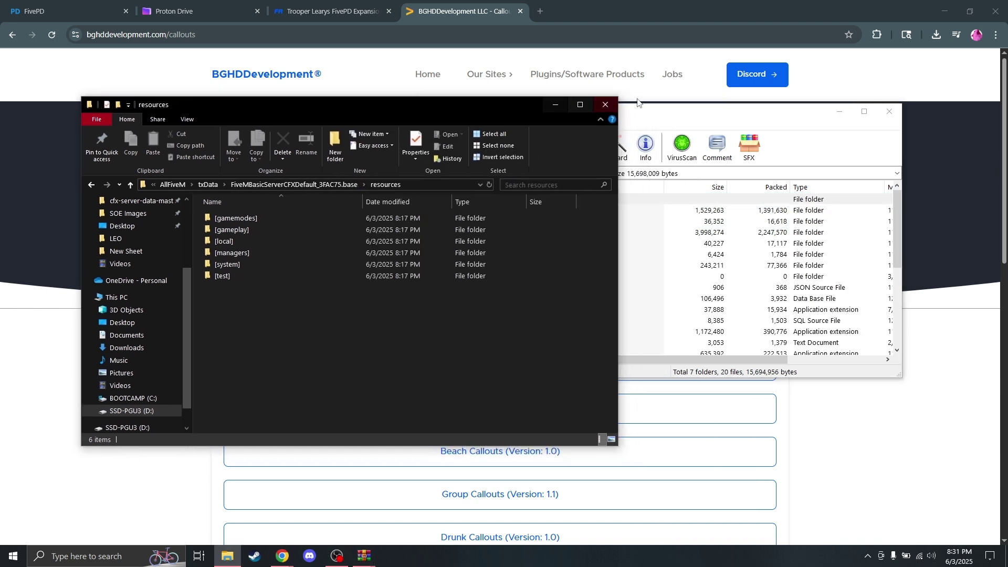
drag(387, 108, 324, 93)
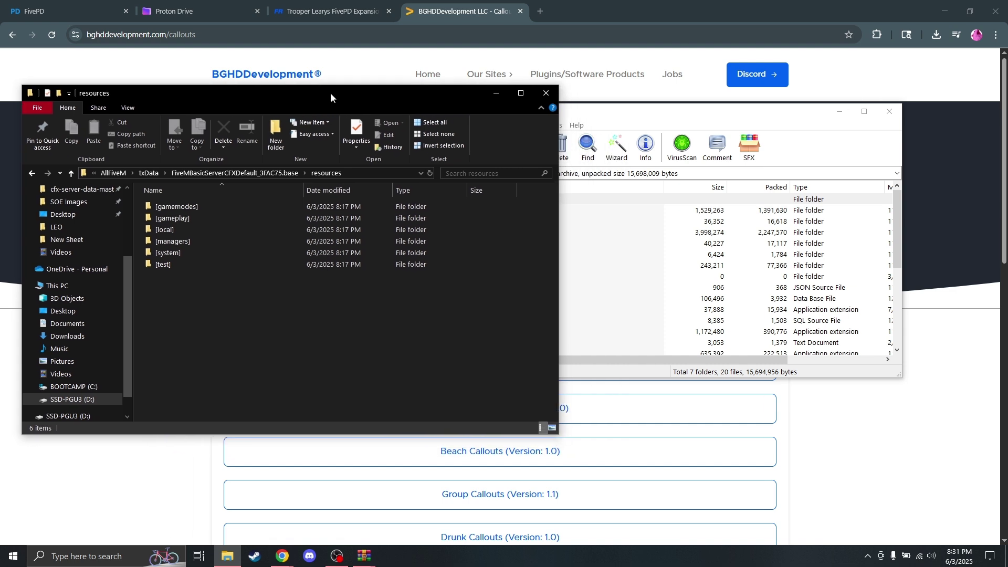
click(642, 119)
drag(616, 118, 647, 117)
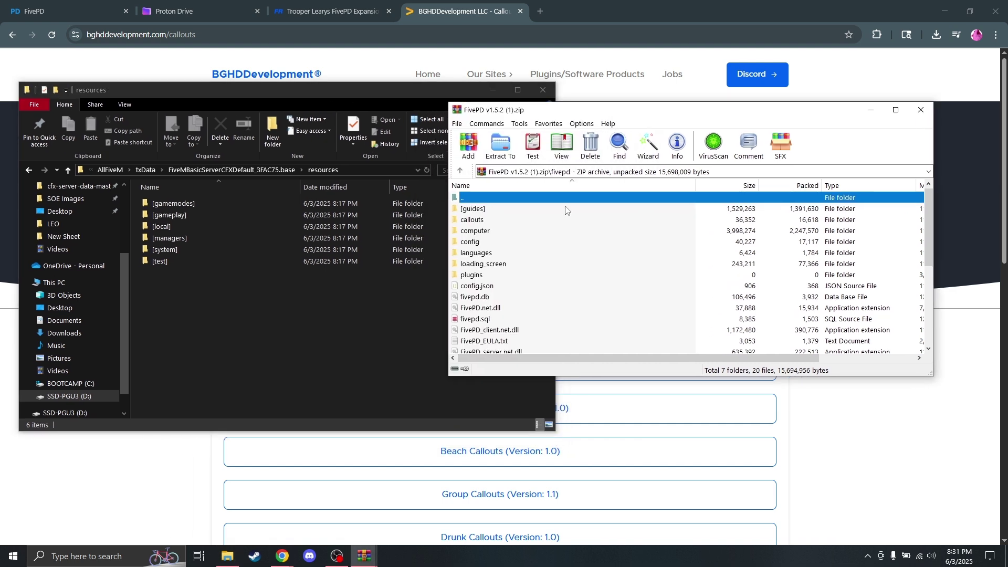
scroll(525, 252, down, 5)
scroll(523, 313, up, 5)
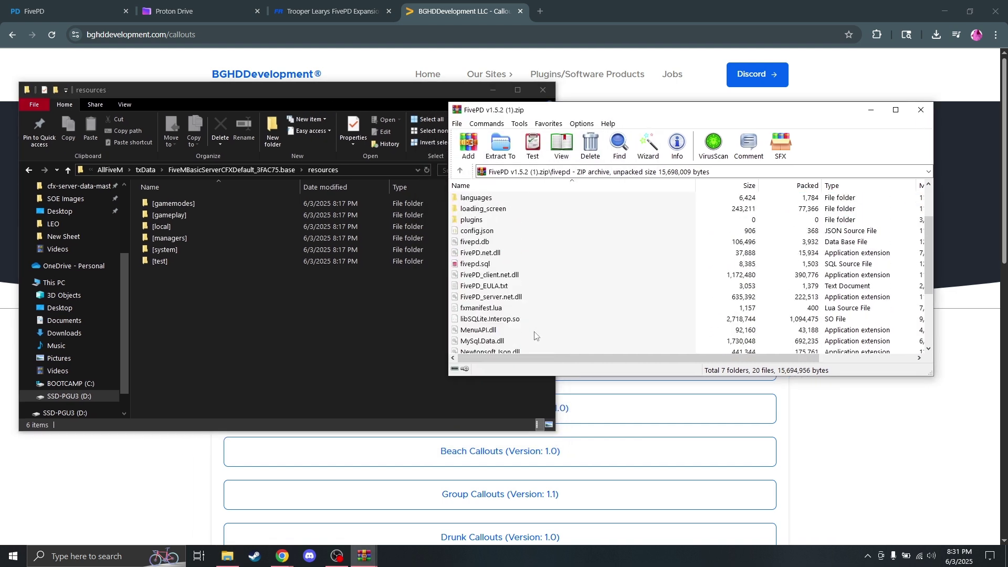
double_click(467, 197)
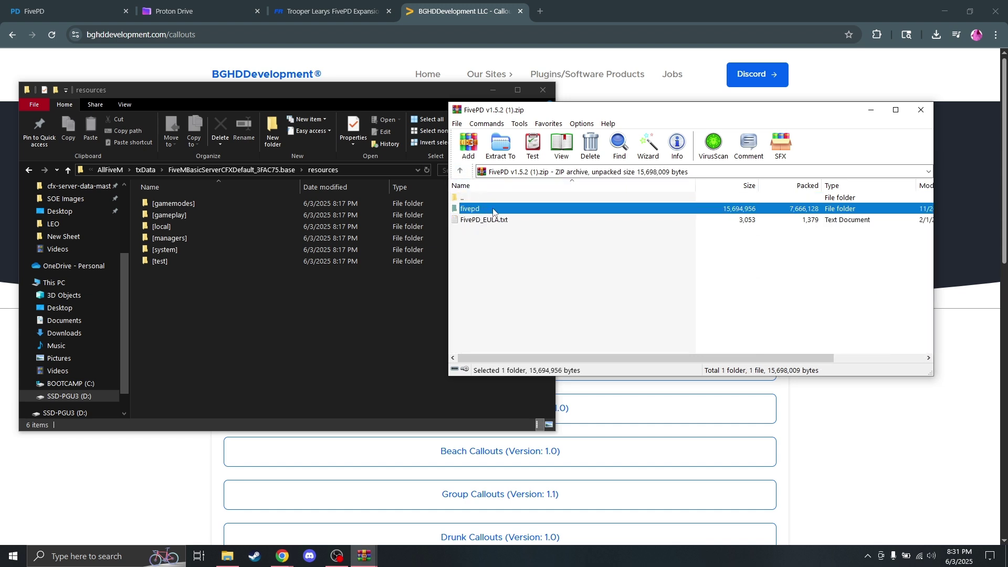
drag(496, 213, 284, 338)
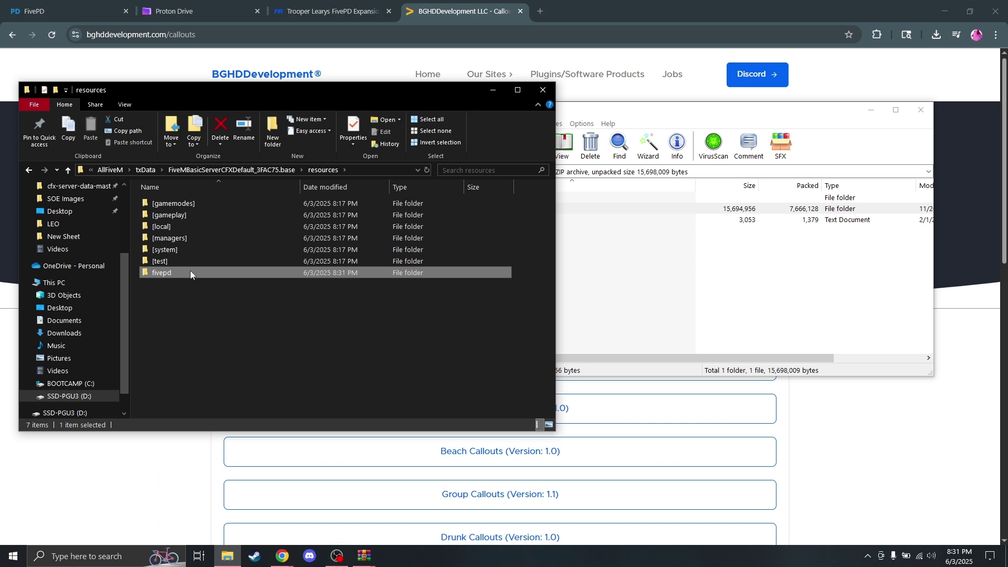
Step: Check the copied fivepd folder, keep its name fivepd, and select server.cfg in the server folder
double_click(190, 272)
scroll(254, 235, down, 3)
scroll(257, 304, up, 3)
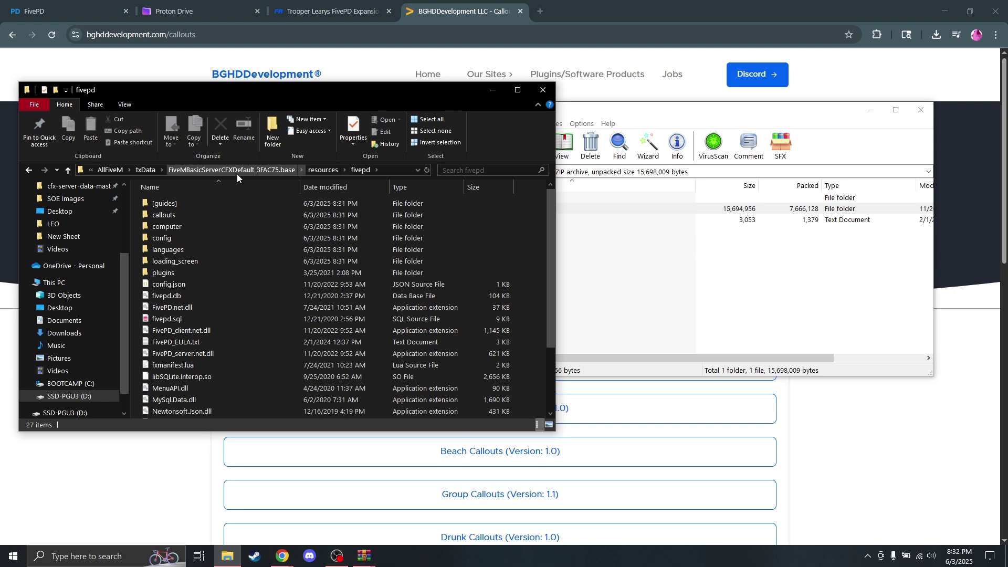
click(326, 172)
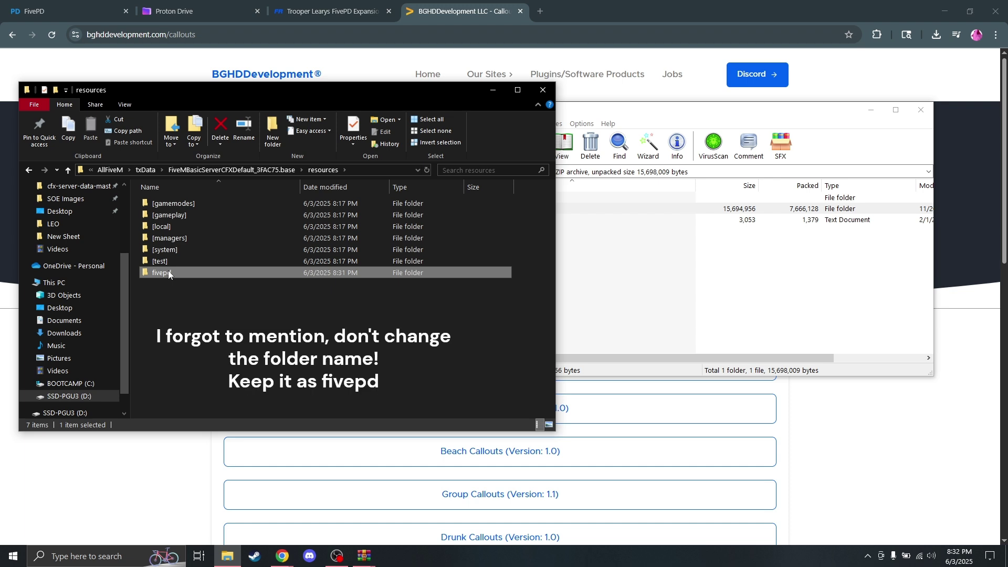
click(168, 273)
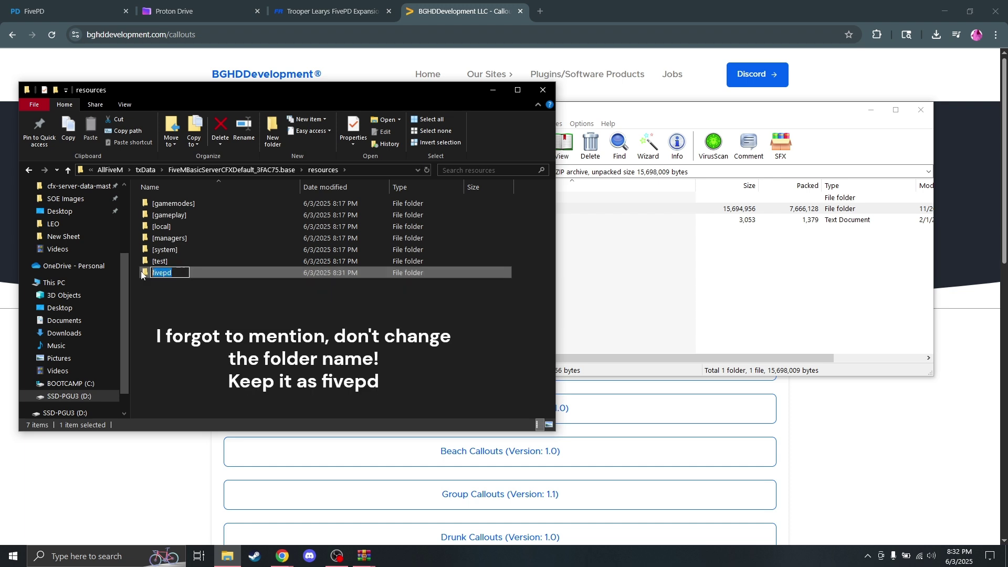
right_click(162, 272)
click(190, 313)
key(Escape)
click(257, 169)
click(168, 235)
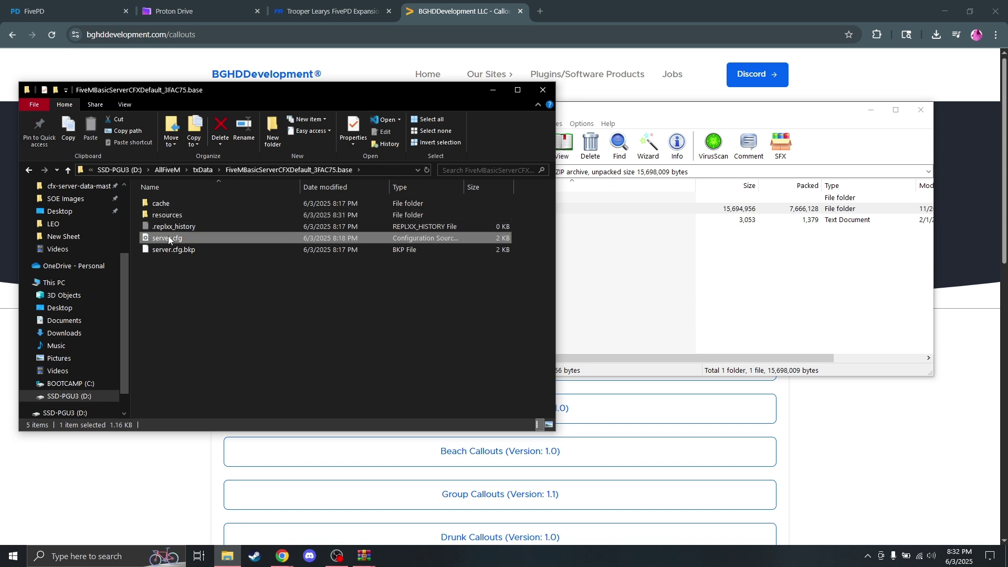
Step: Insert 'ensure fivepd' on a new line below 'ensure hardcap' in server.cfg and save
double_click(169, 237)
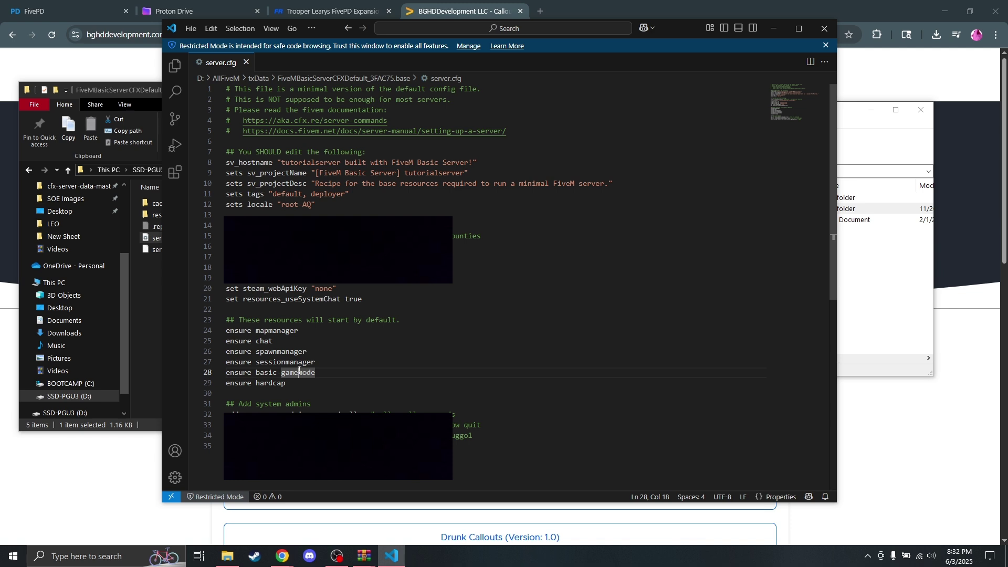
click(300, 382)
key(Return)
text(ensure )
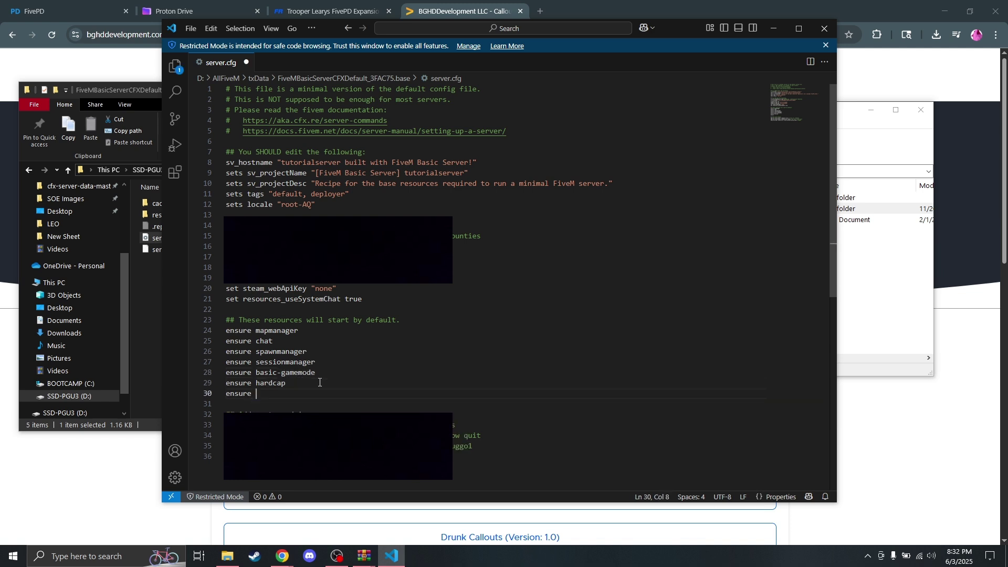
text(fivepd)
key(ctrl+s)
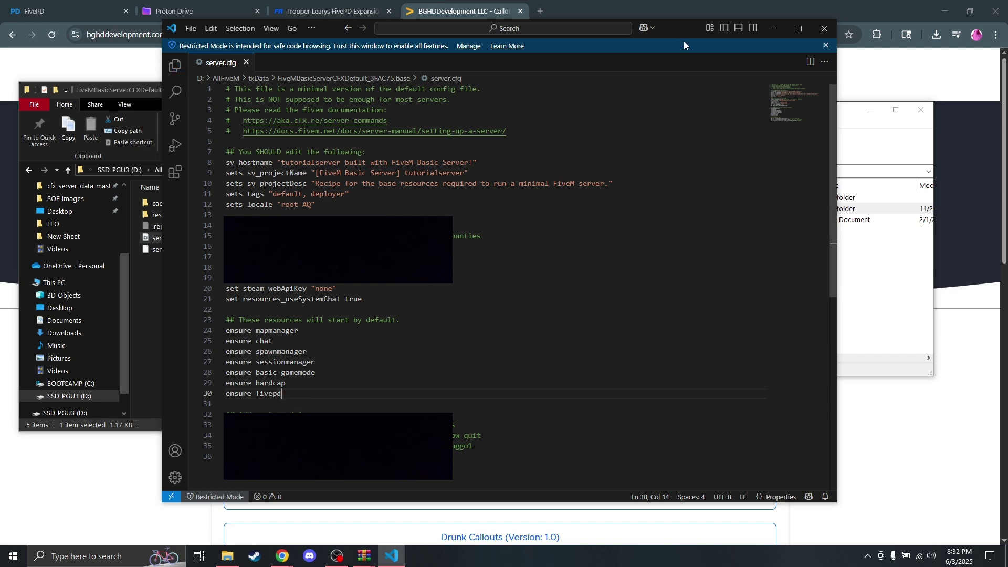
click(780, 28)
click(283, 294)
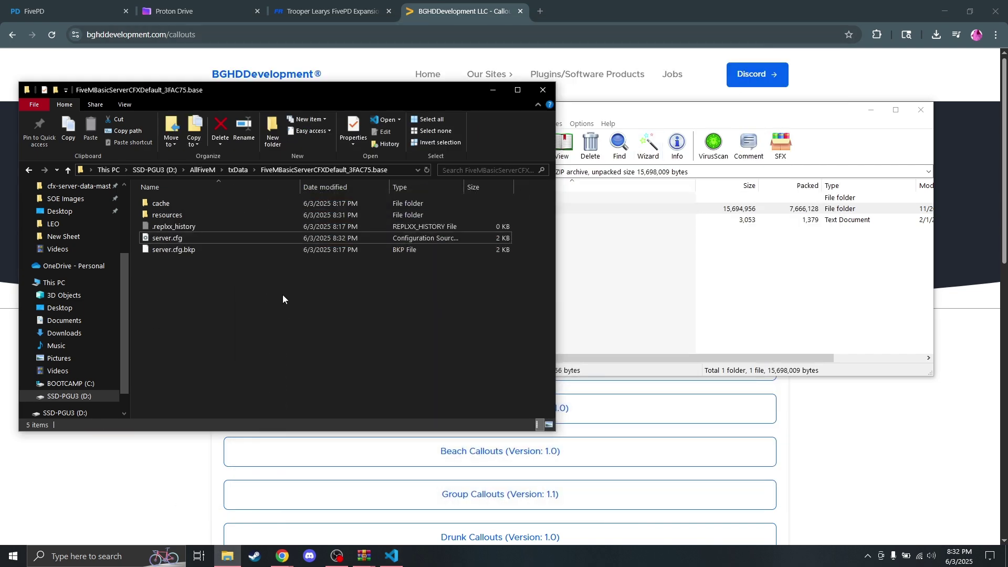
Step: Close the FivePD archive and open the server's resources\fivepd\callouts folder
double_click(204, 217)
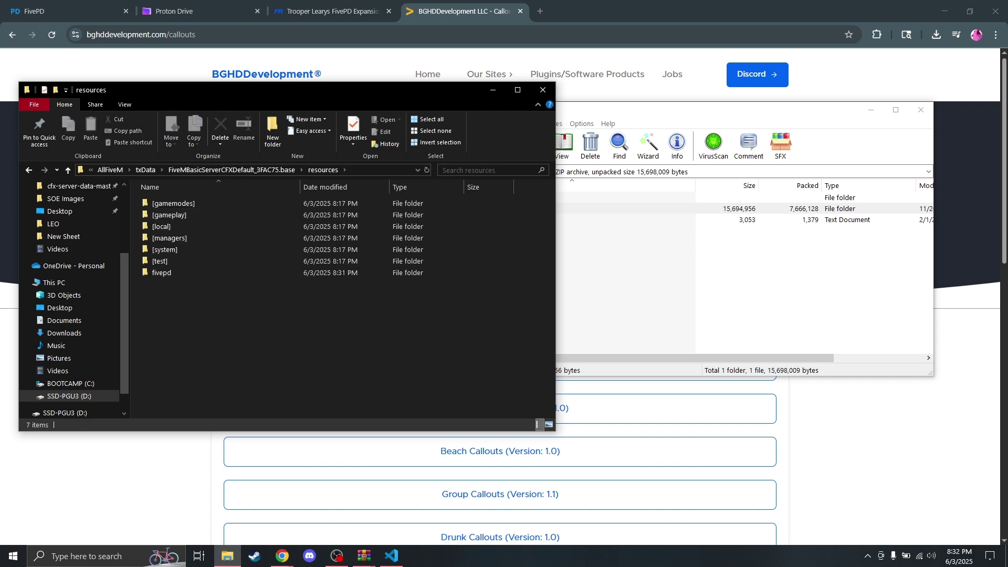
key(alt+Tab)
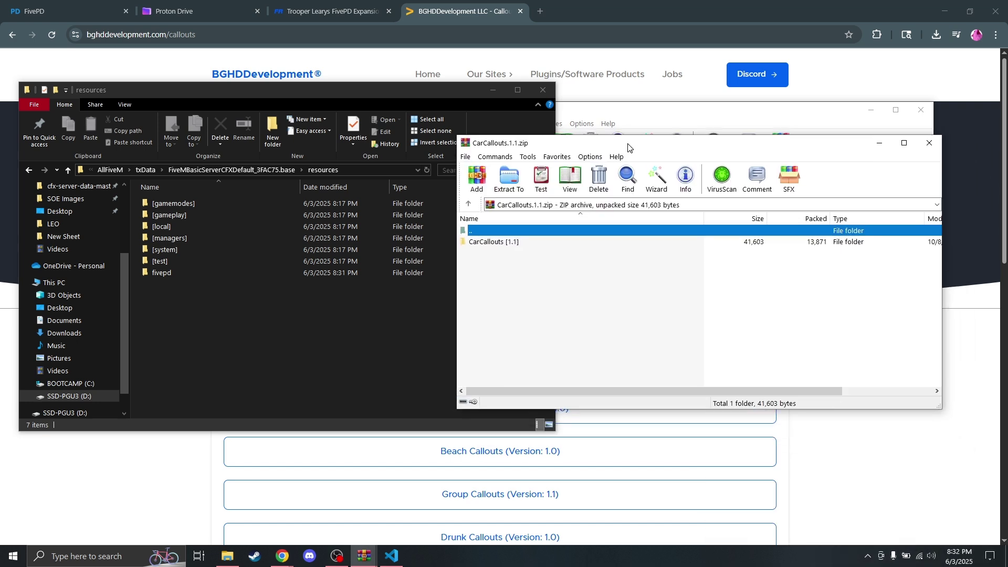
click(698, 105)
click(920, 112)
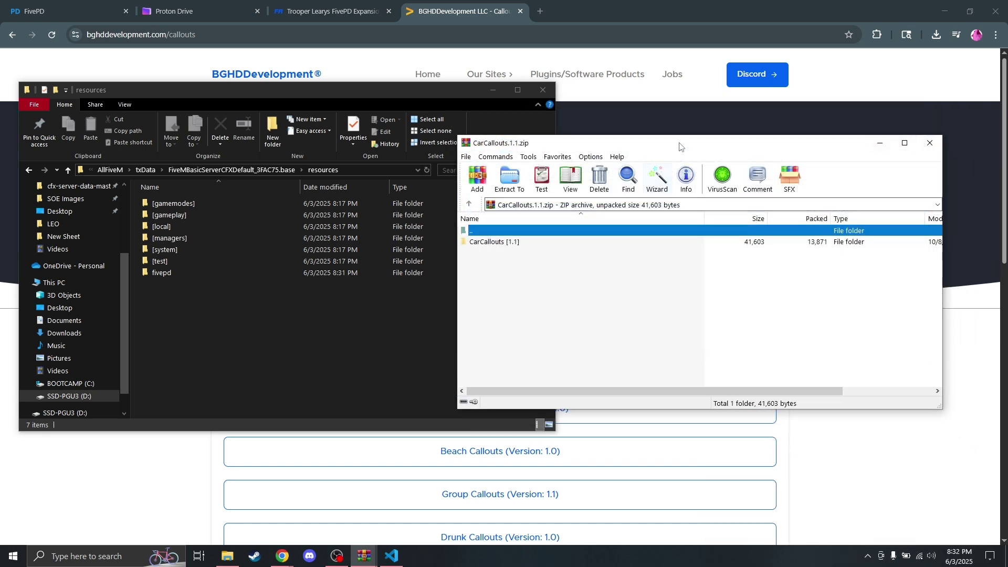
drag(578, 143, 614, 114)
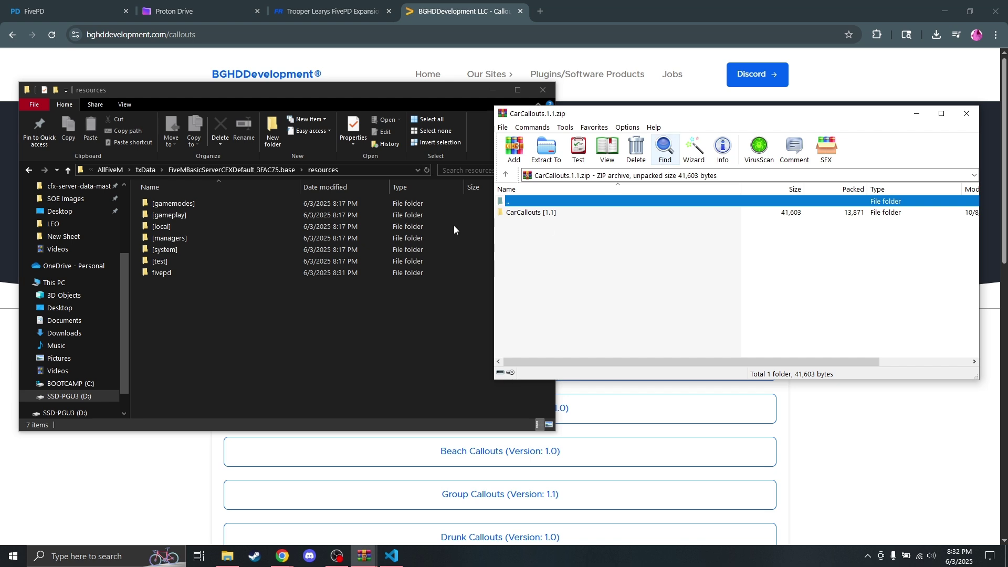
double_click(204, 271)
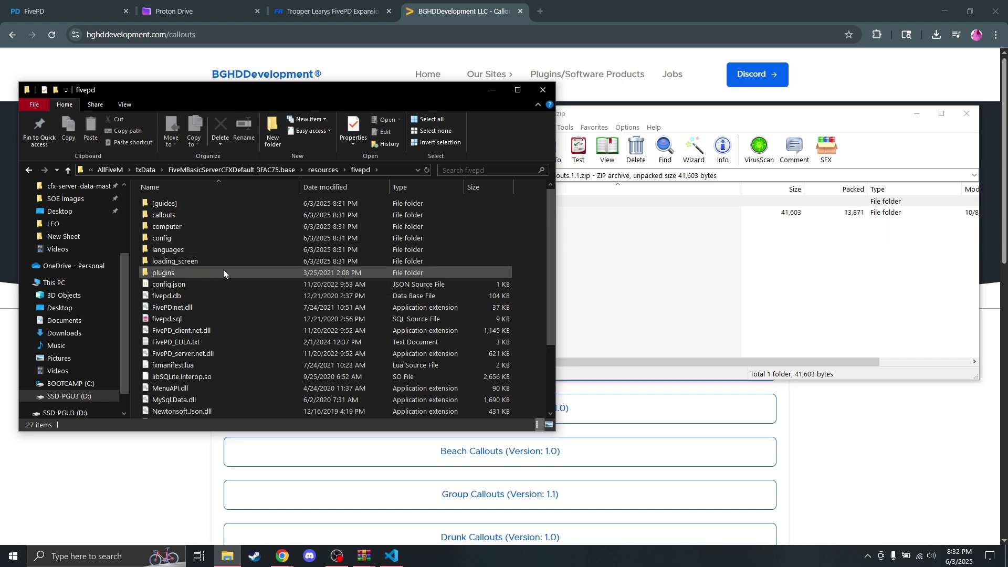
double_click(225, 215)
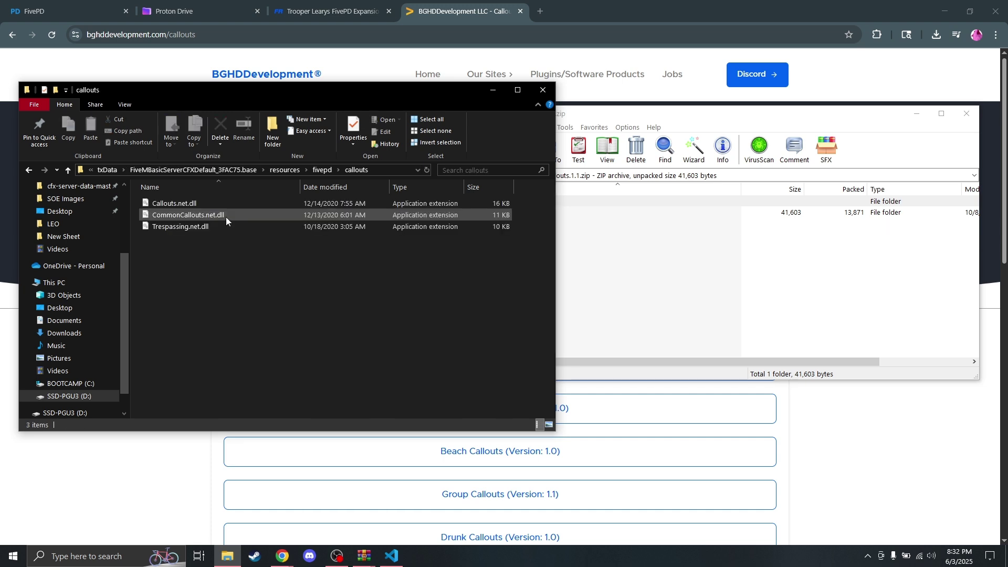
Step: Copy CarCallouts.net.dll from the CarCallouts [1.1] archive into callouts, then open FivePD Expansion V1.5
click(599, 272)
double_click(520, 213)
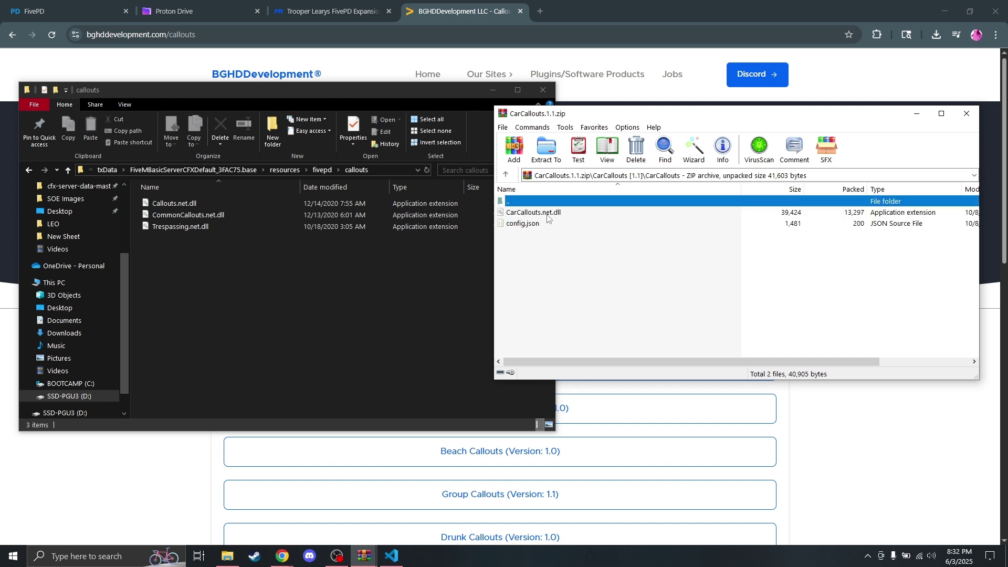
click(548, 218)
drag(589, 217, 283, 316)
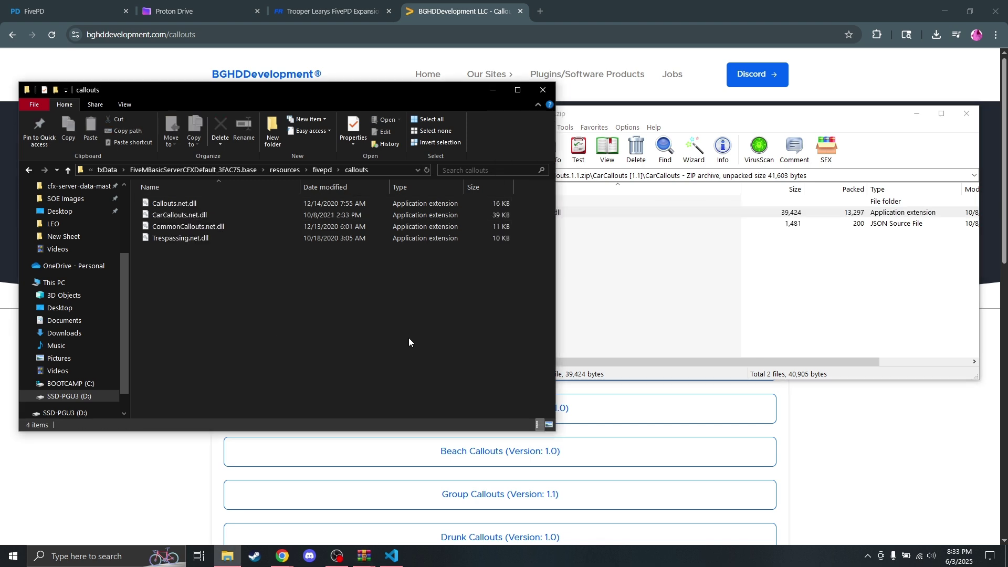
click(698, 284)
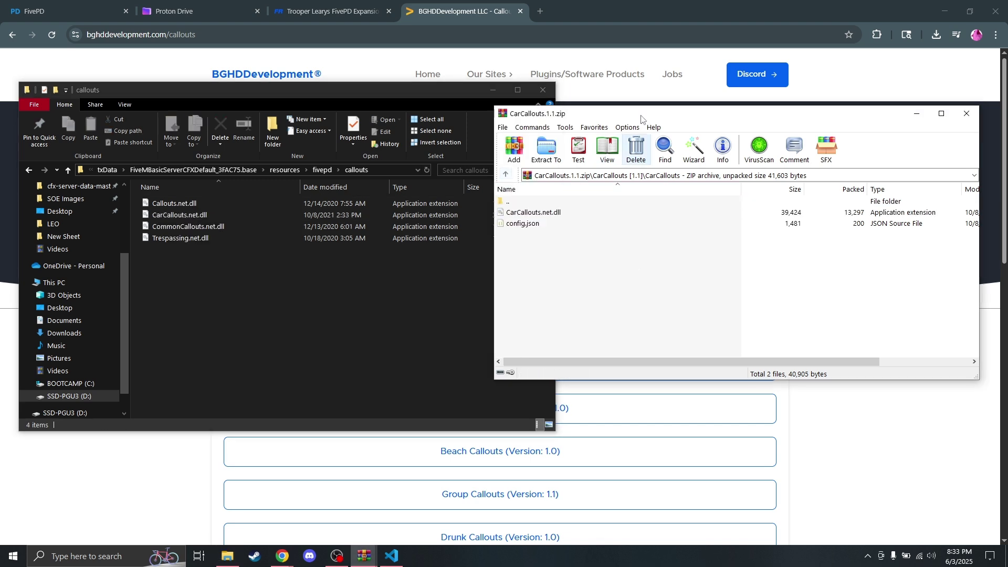
click(973, 115)
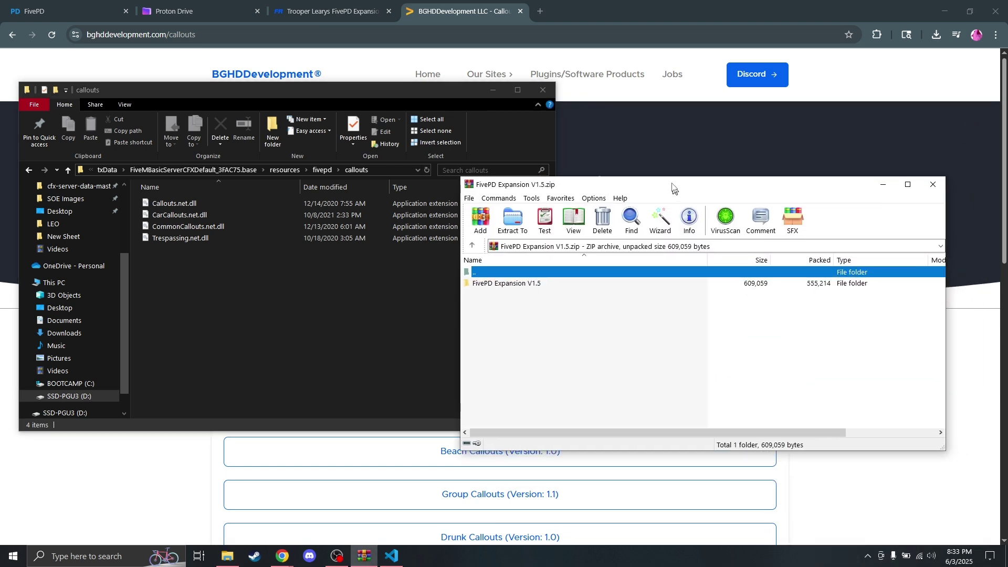
double_click(544, 215)
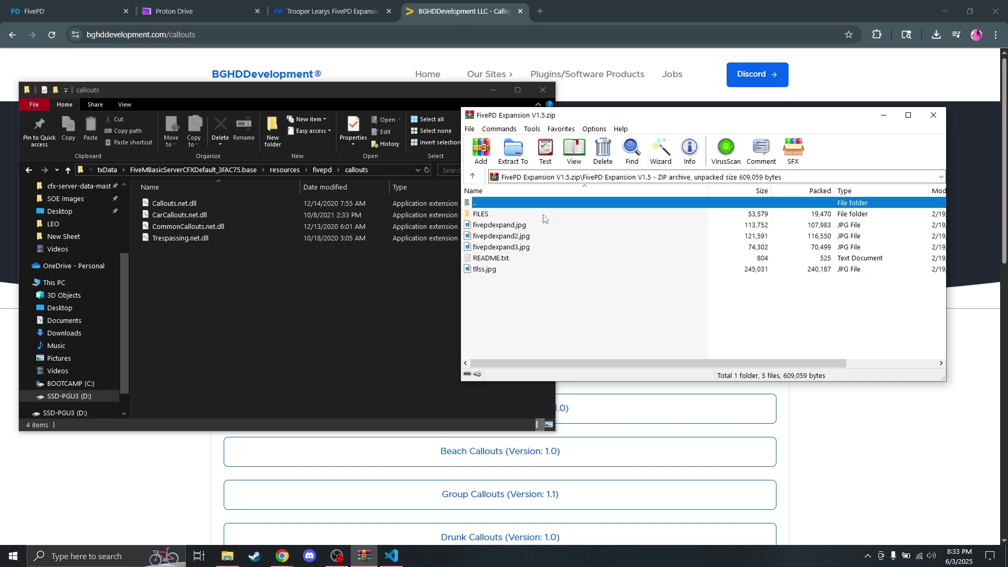
Step: Bring back the server folder window and open the fivepd config folder
click(336, 2)
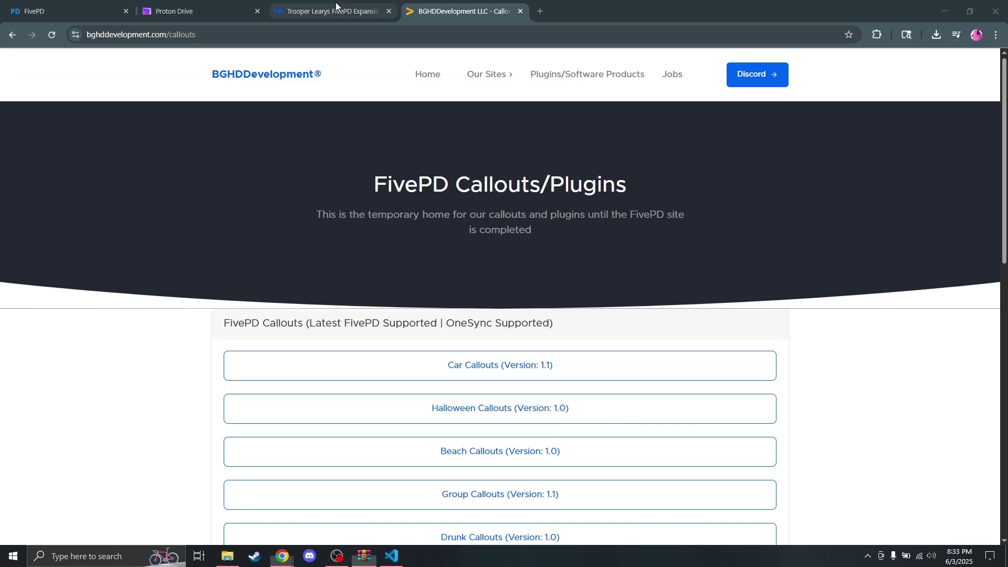
click(336, 2)
click(210, 333)
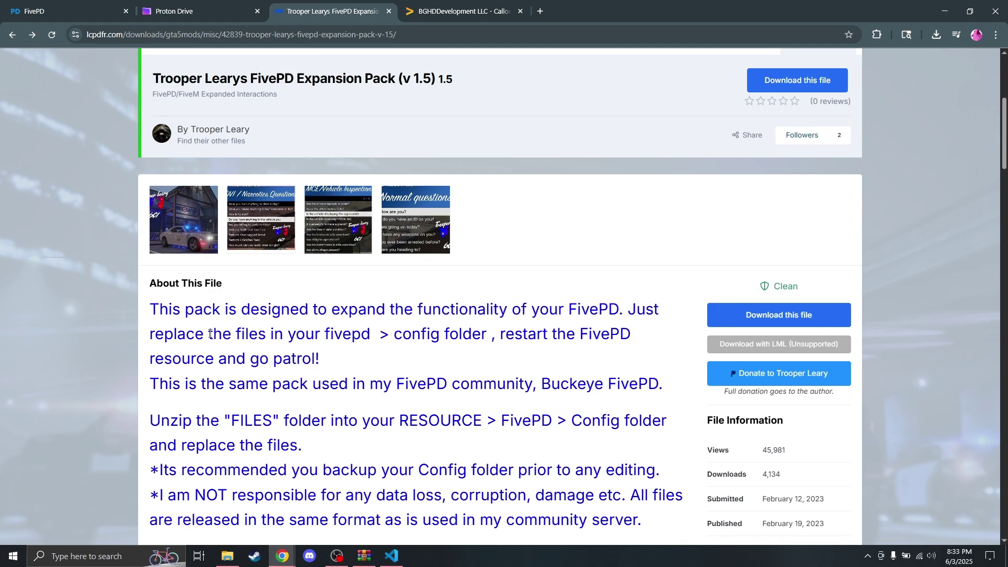
scroll(258, 252, down, 2)
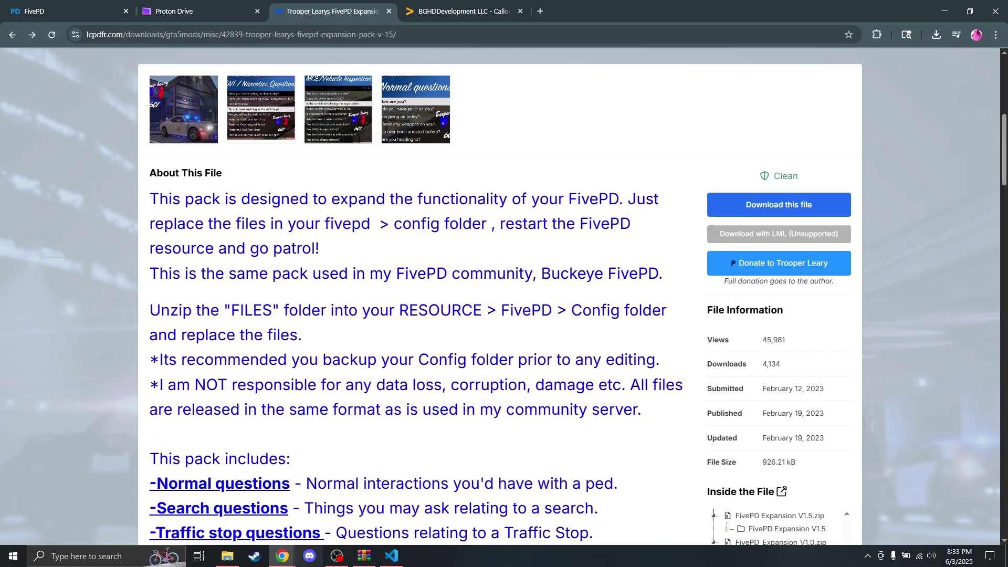
click(227, 556)
click(358, 558)
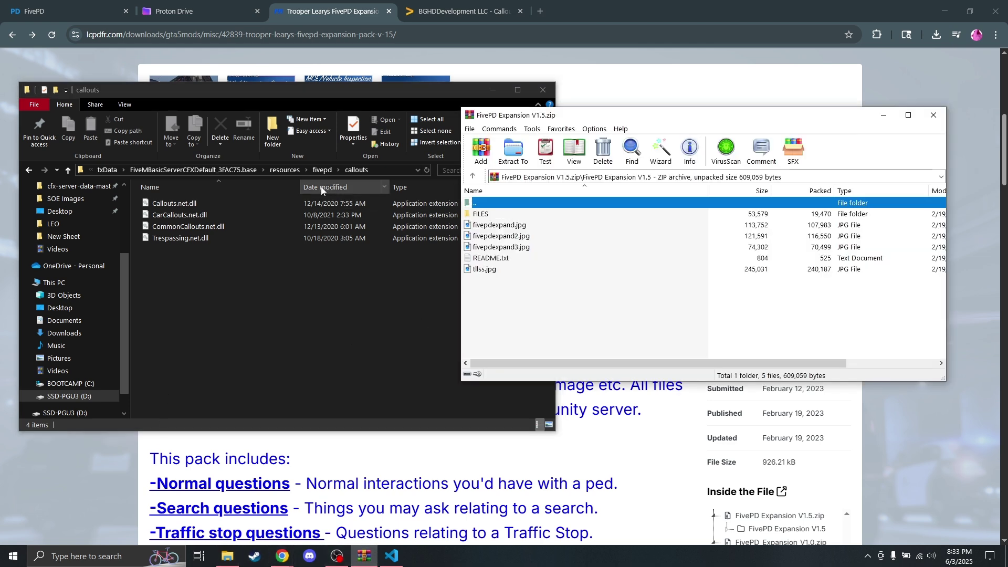
click(322, 169)
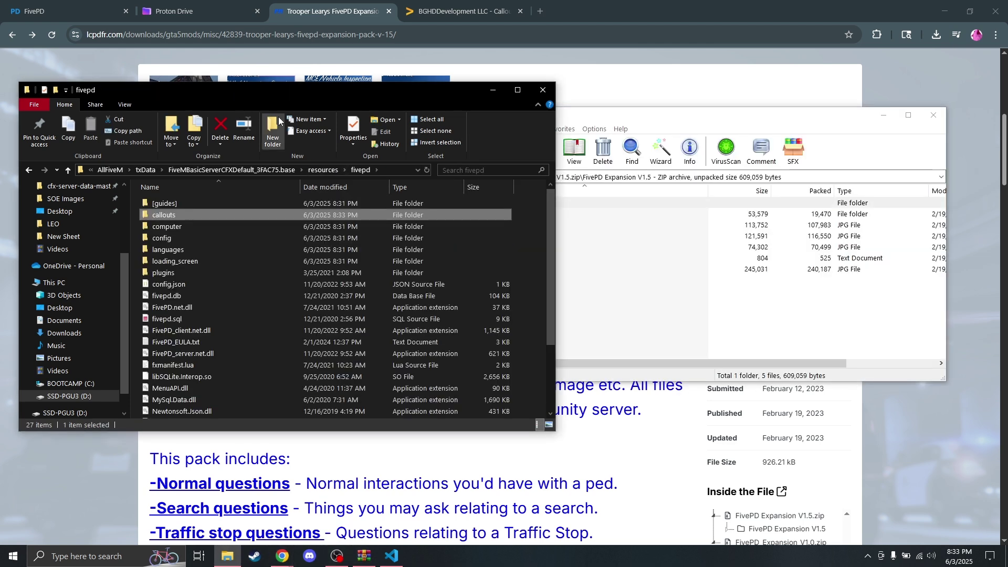
double_click(175, 237)
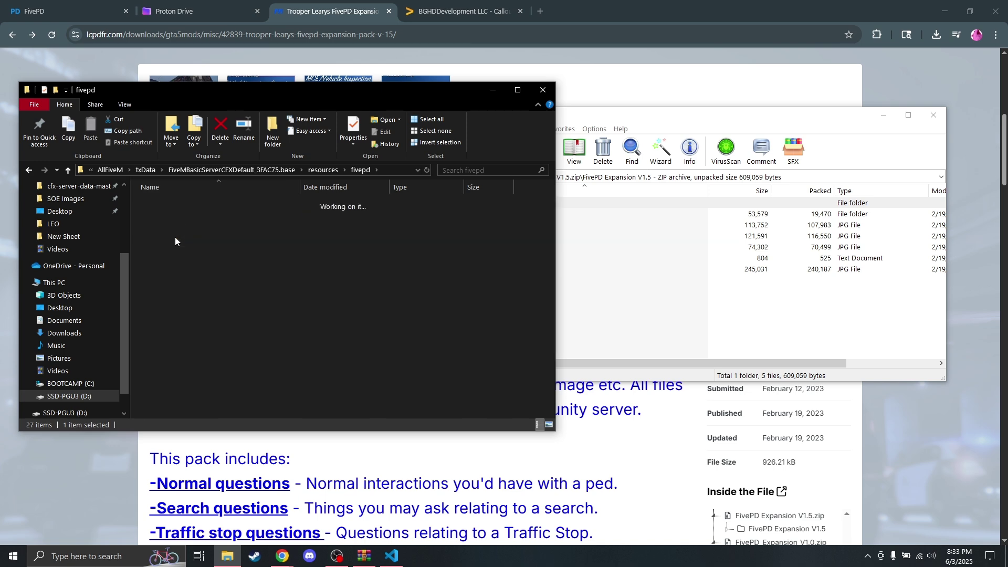
Step: Copy the seven files from the expansion's FILES folder into config, replacing existing ones
click(726, 307)
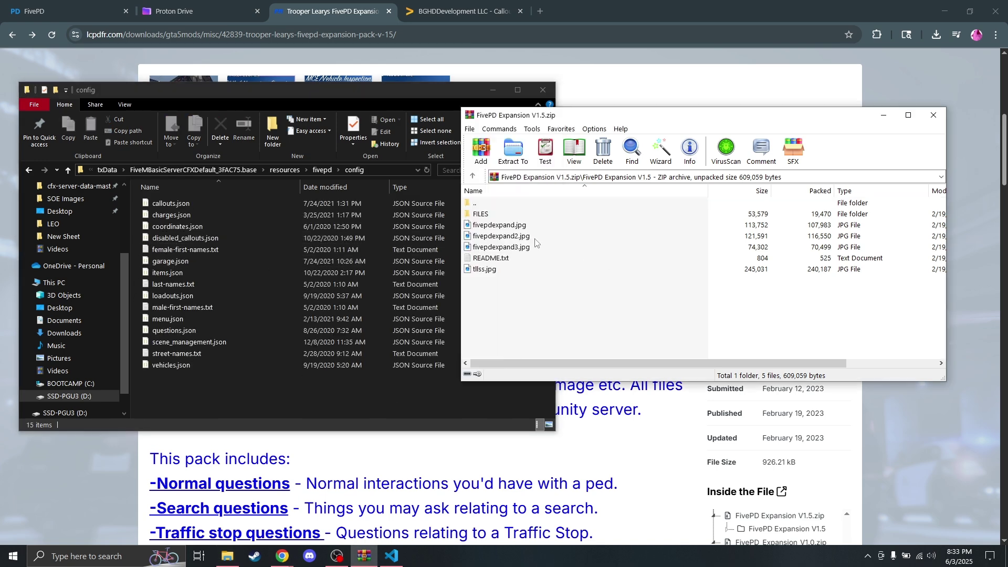
double_click(500, 214)
drag(508, 300, 329, 406)
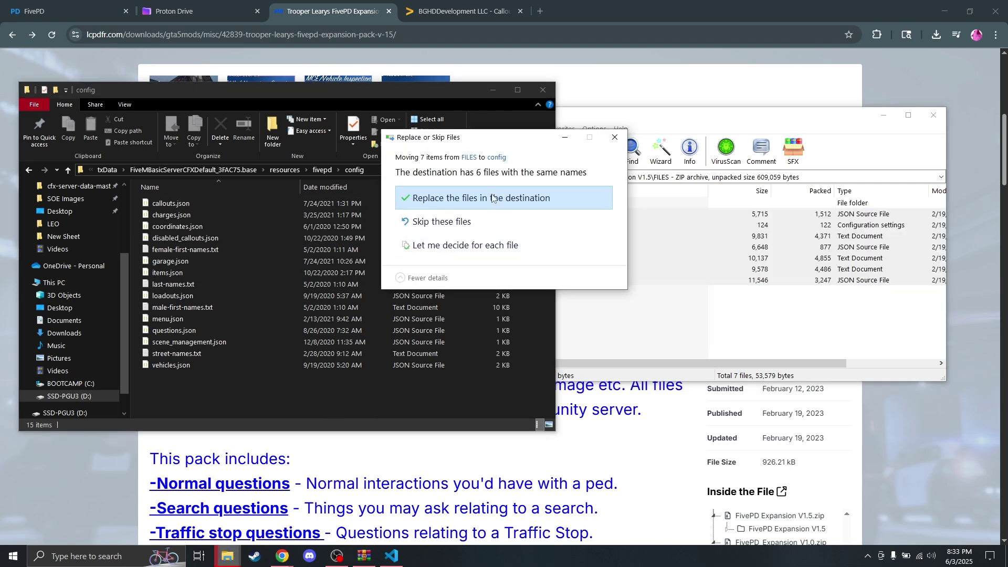
click(543, 205)
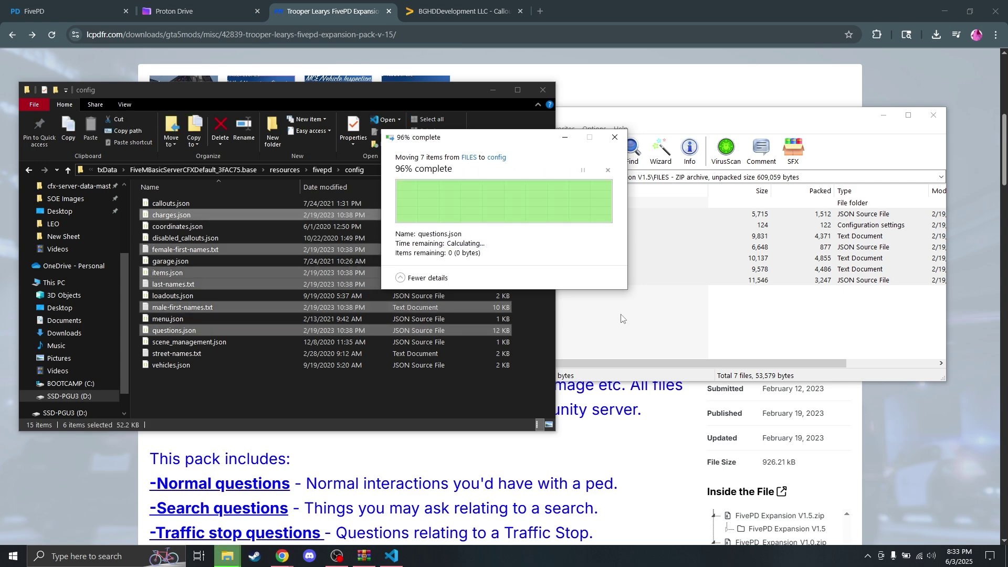
click(598, 322)
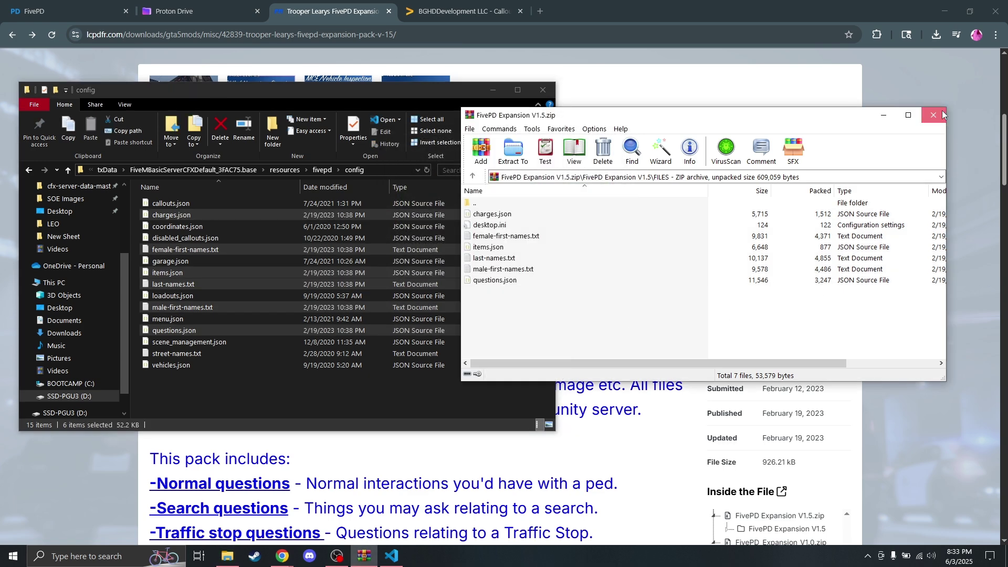
click(942, 112)
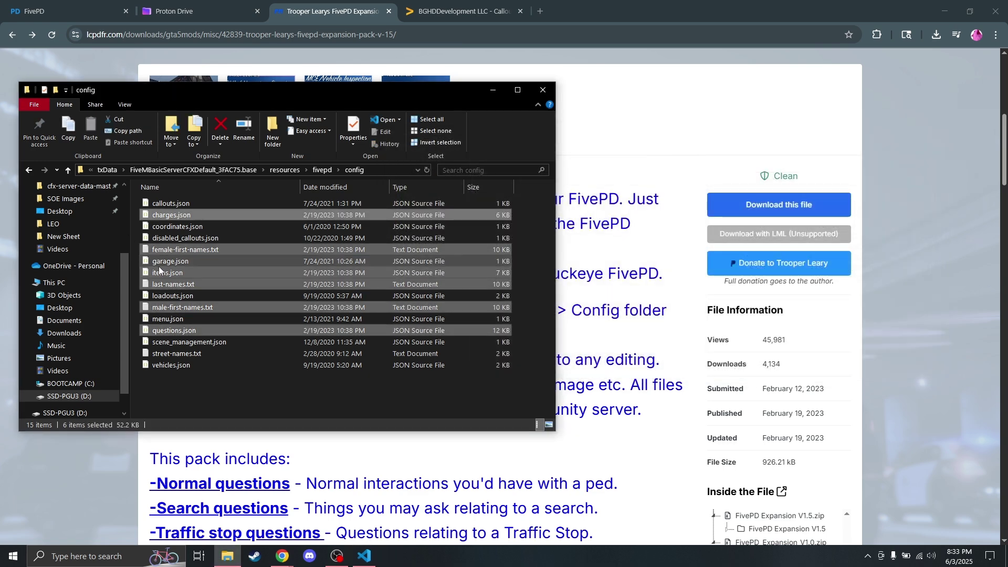
Step: Go back to the fivepd folder and open config.json in the code editor
click(321, 170)
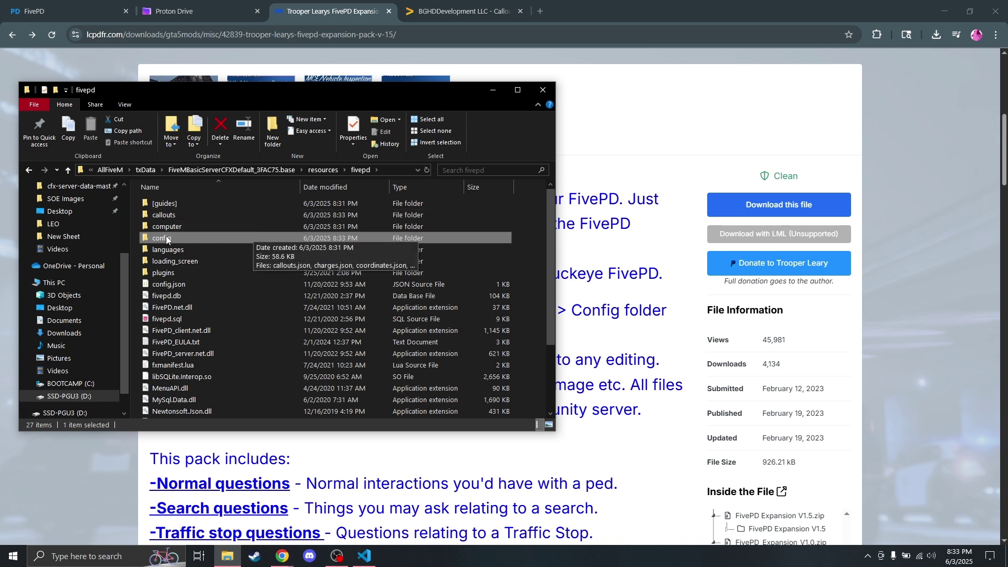
double_click(190, 236)
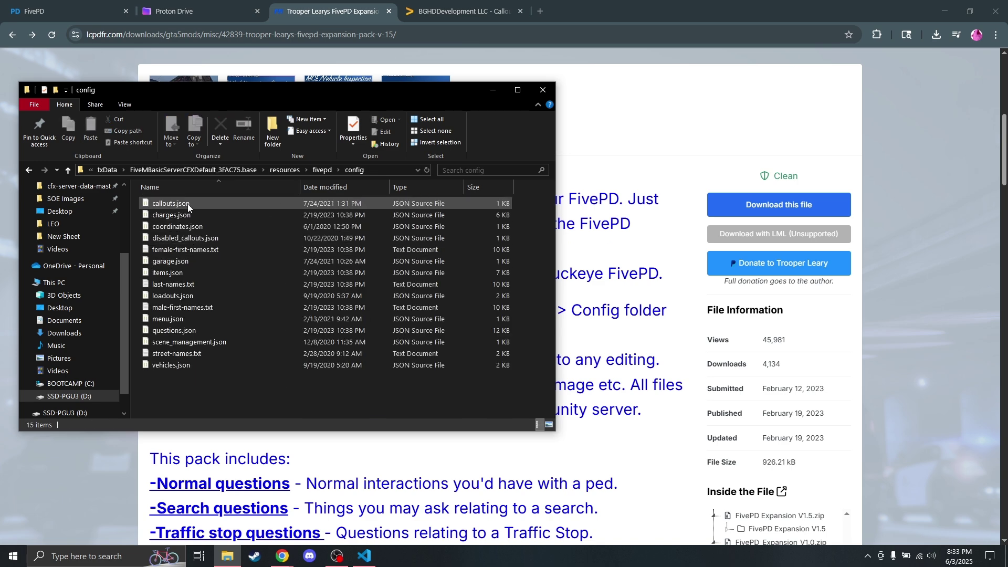
click(323, 170)
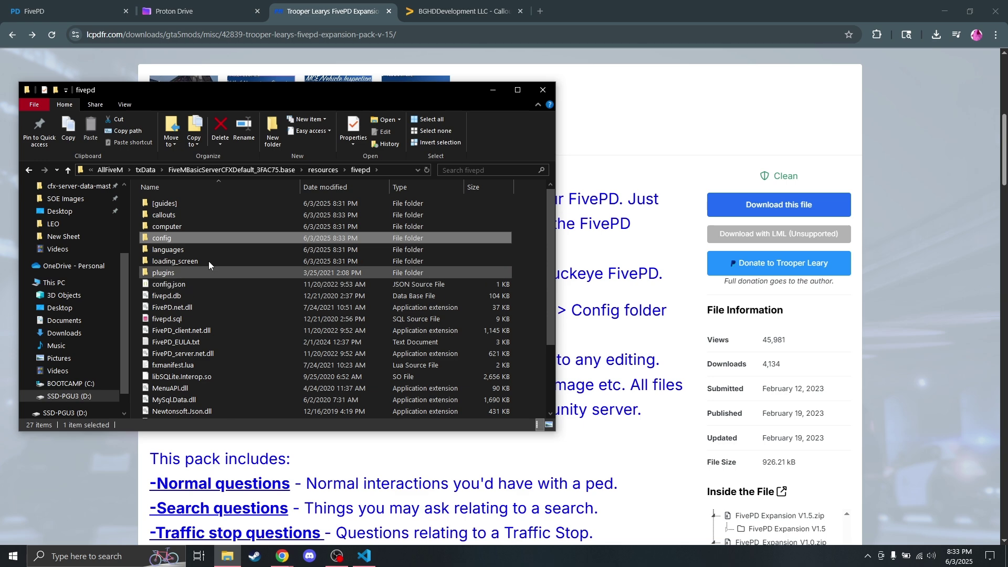
double_click(171, 284)
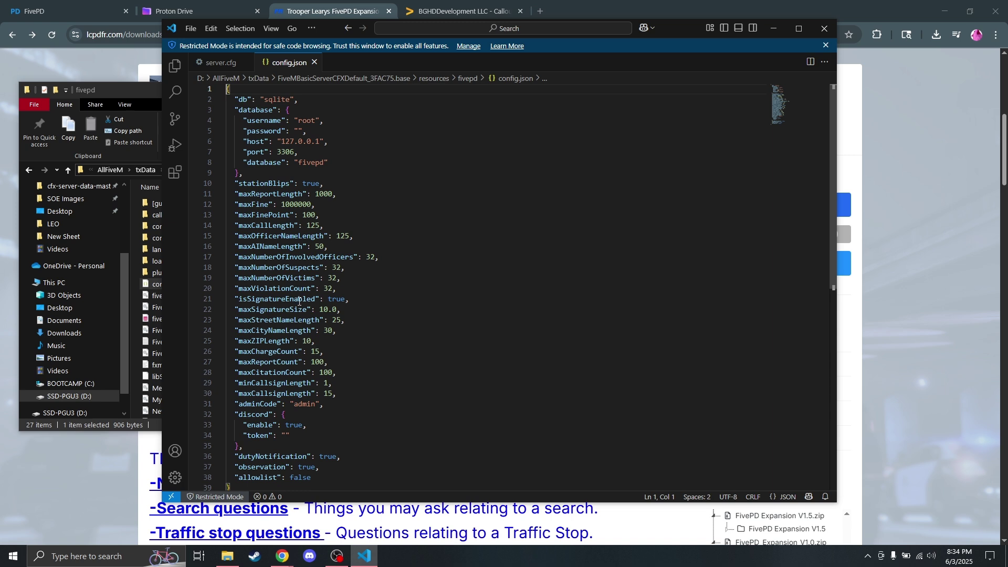
Step: Inspect the adminCode setting in config.json
scroll(322, 382, down, 1)
drag(331, 373, 252, 377)
click(303, 376)
double_click(302, 376)
key(End)
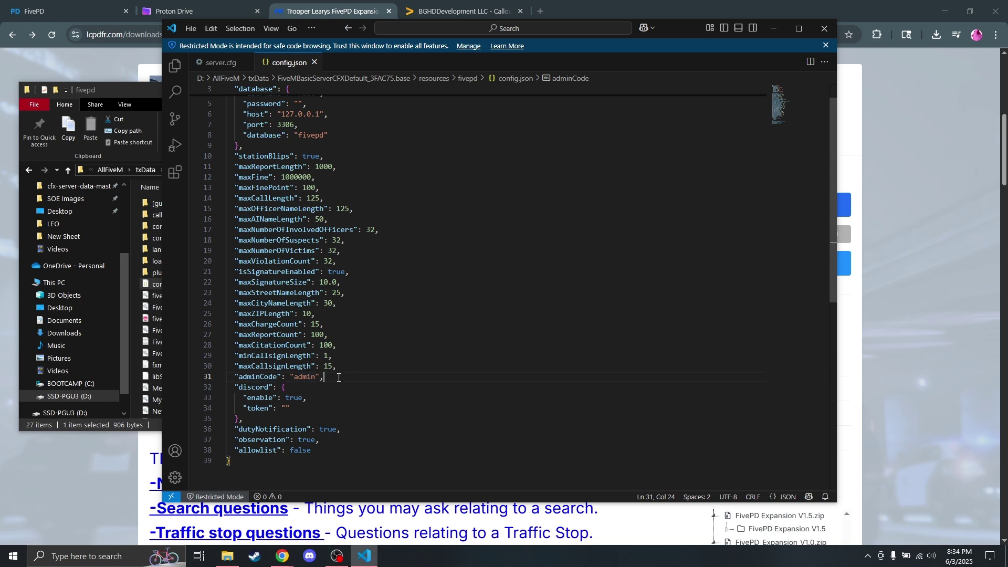
Step: Look over the discord settings block, then close config.json
scroll(341, 384, up, 1)
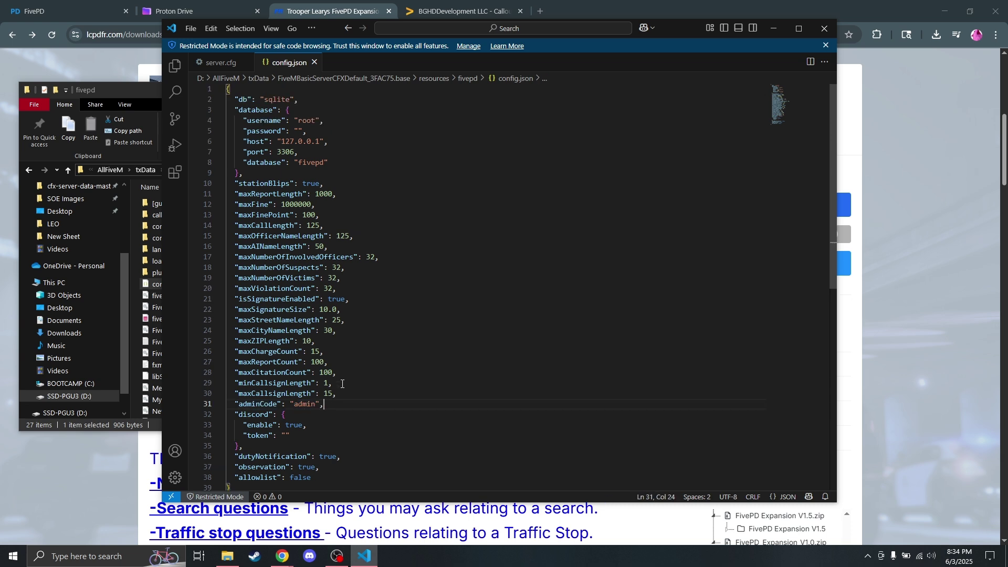
drag(312, 435, 225, 413)
click(232, 415)
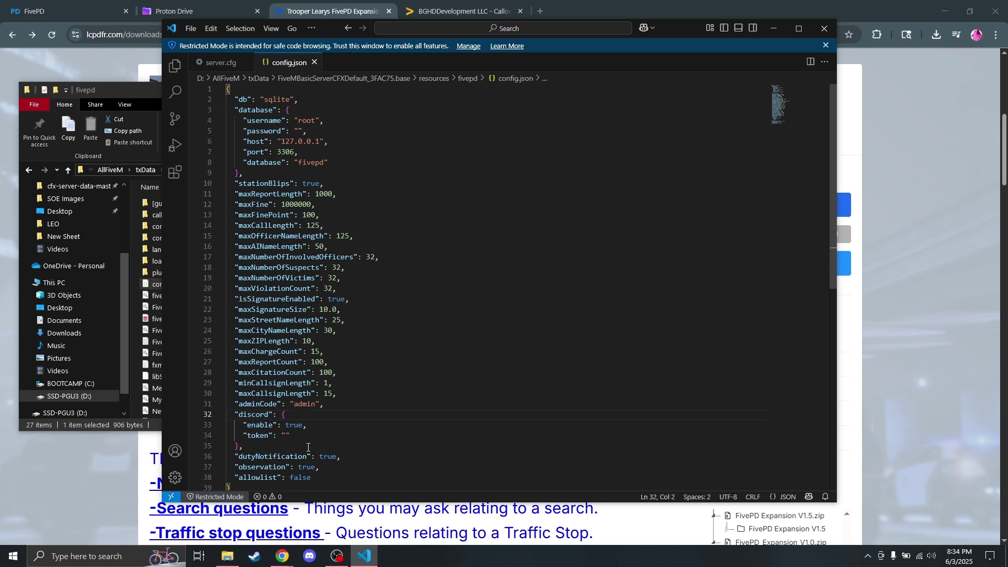
drag(289, 436, 226, 413)
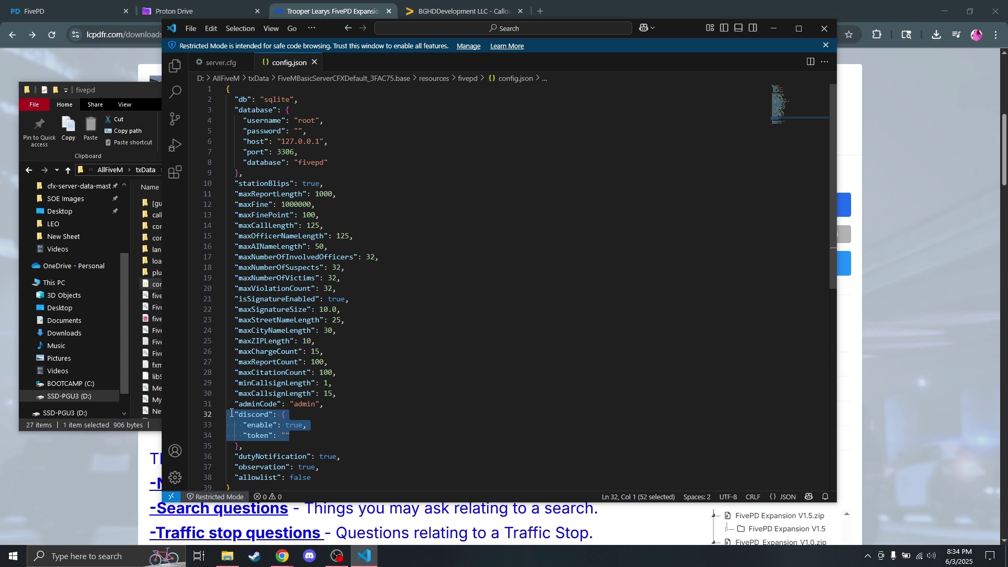
drag(292, 405, 320, 408)
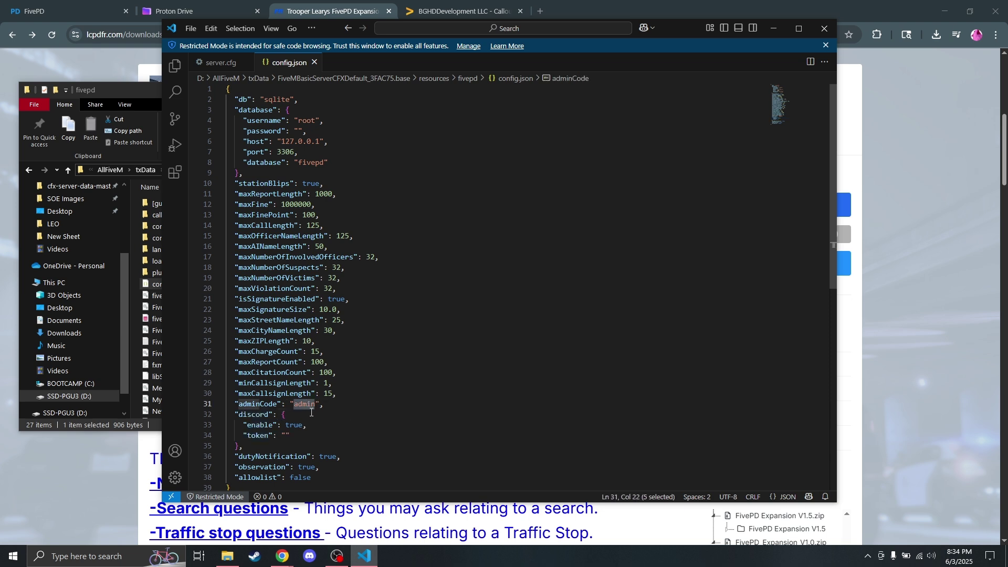
click(308, 405)
click(323, 403)
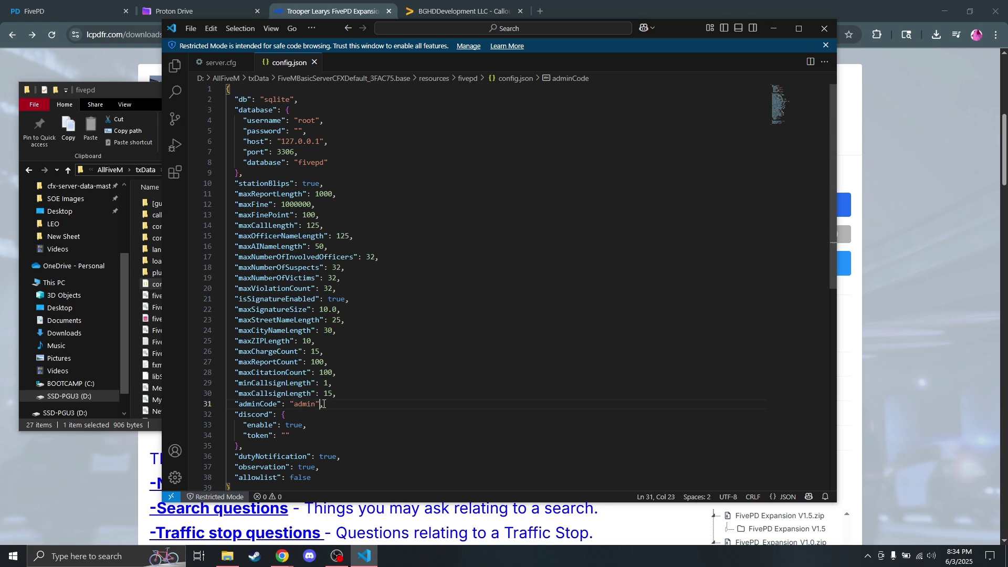
click(315, 62)
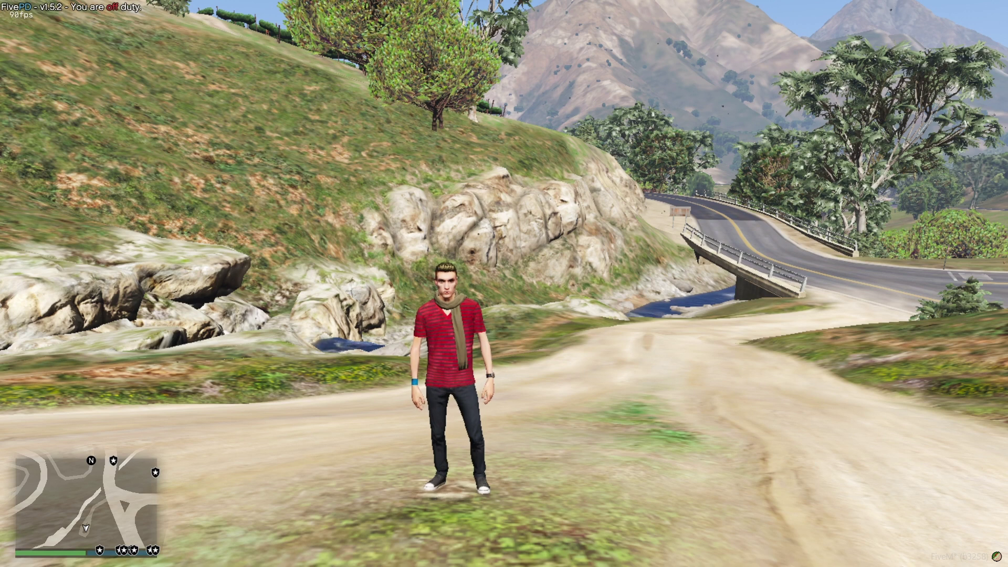
Step: Go on duty in the F6 FivePD menu and spawn a Police cruiser
key(F6)
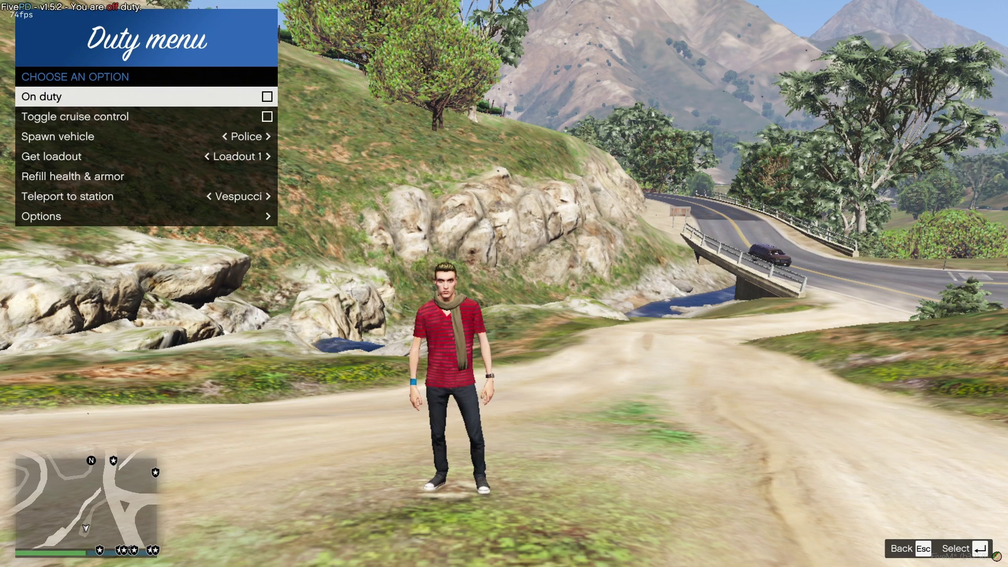
key(Return)
key(Down)
key(Down)
key(Right)
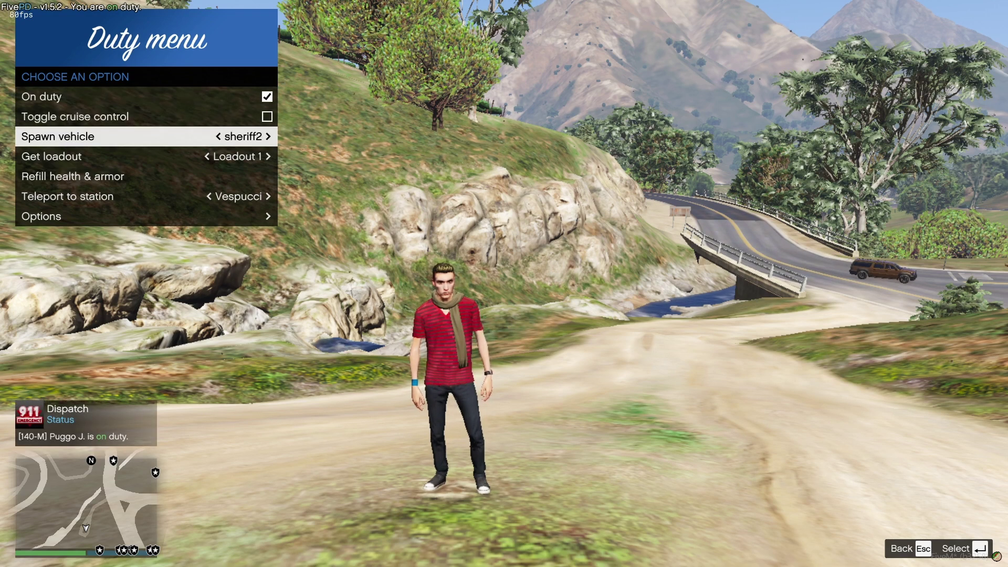
key(Left)
key(Return)
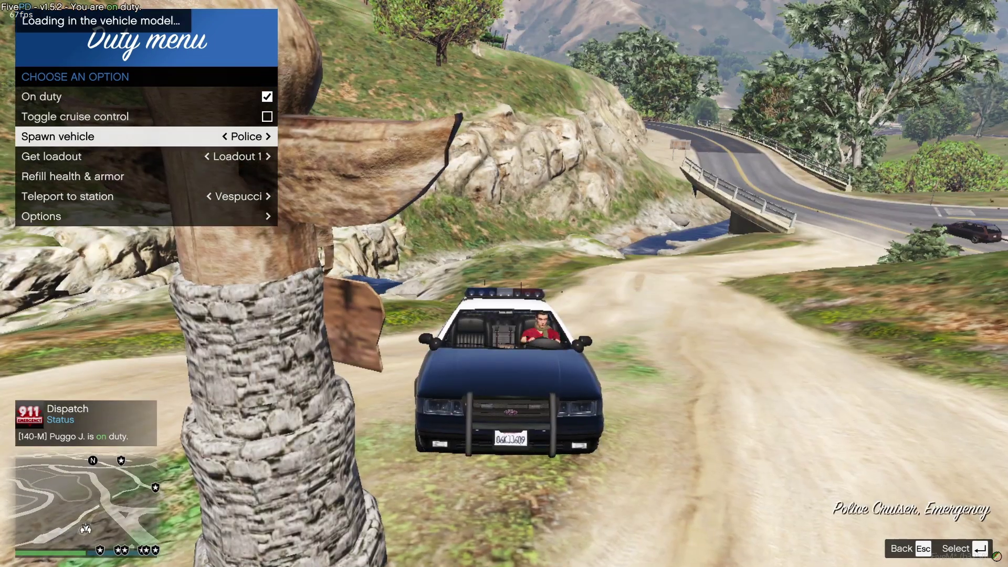
Step: Drive the cruiser up the dirt track toward the waterfall and bring up the LSPD screen with F5
key(w)
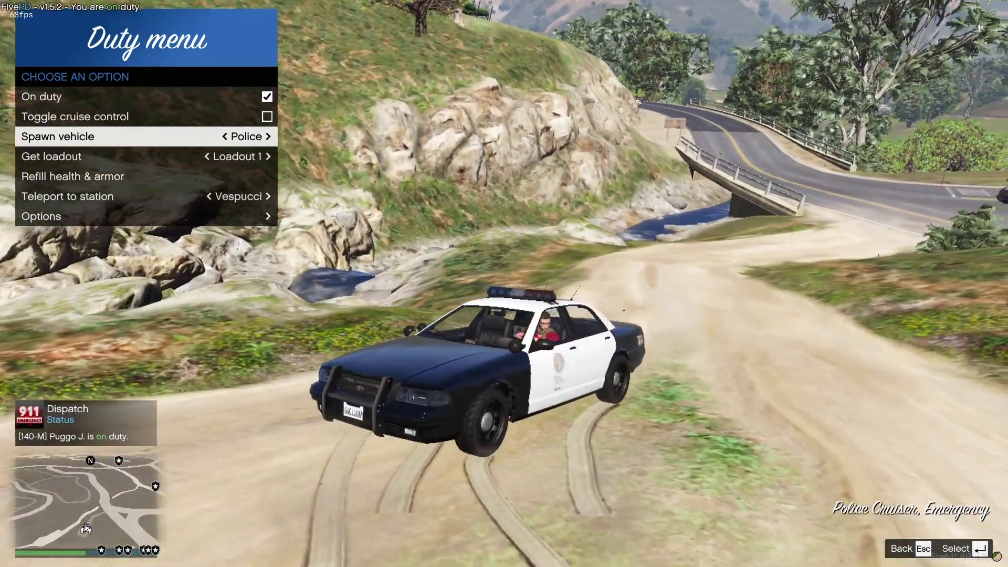
key(Down)
key(Down)
key(Down)
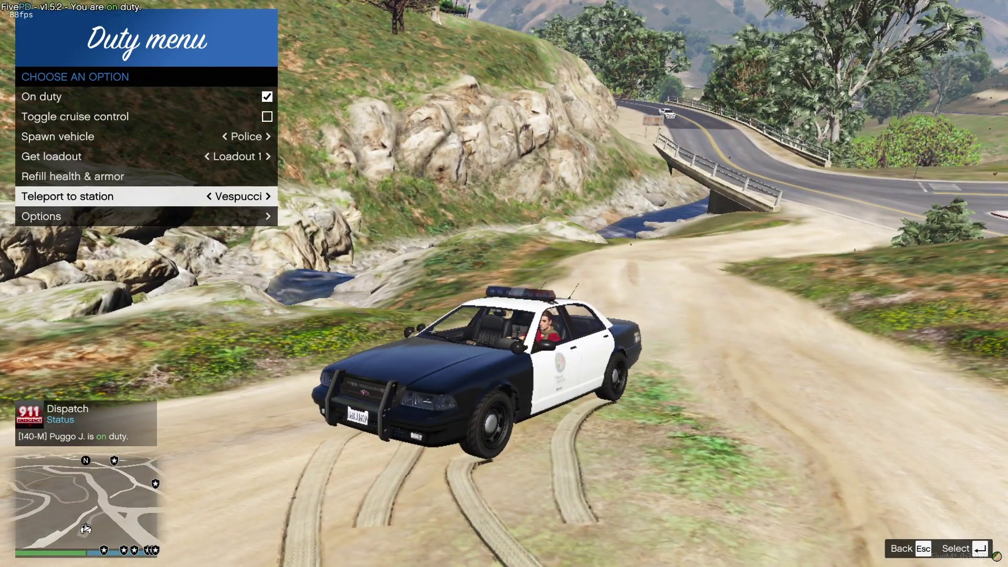
key(Up)
key(Up)
key(Escape)
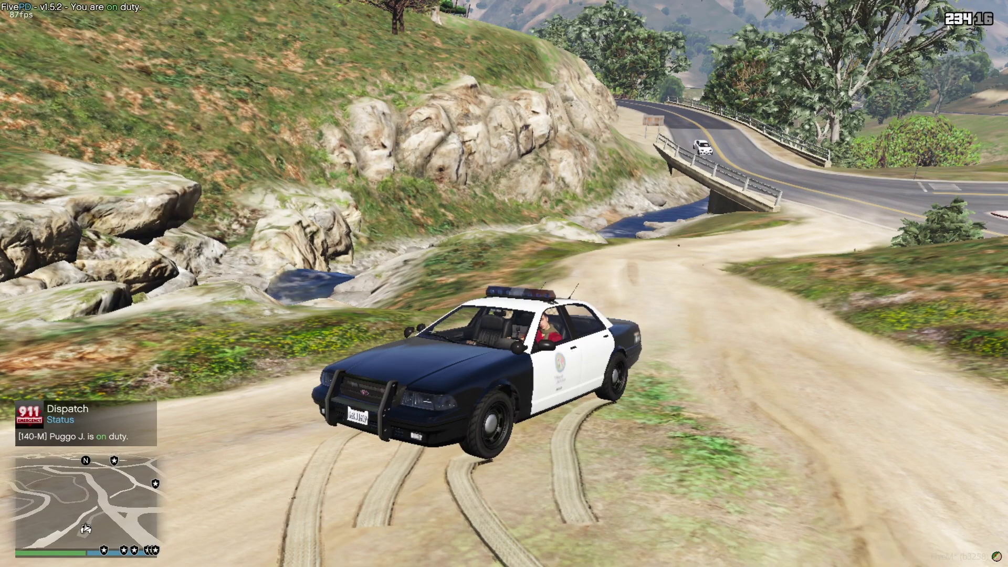
scroll(504, 284, down, 1)
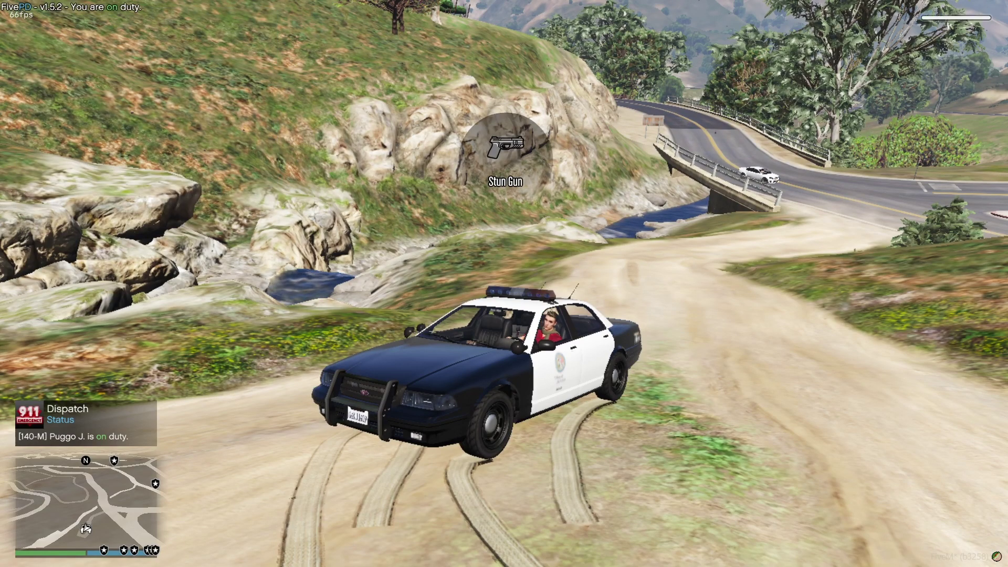
key(w)
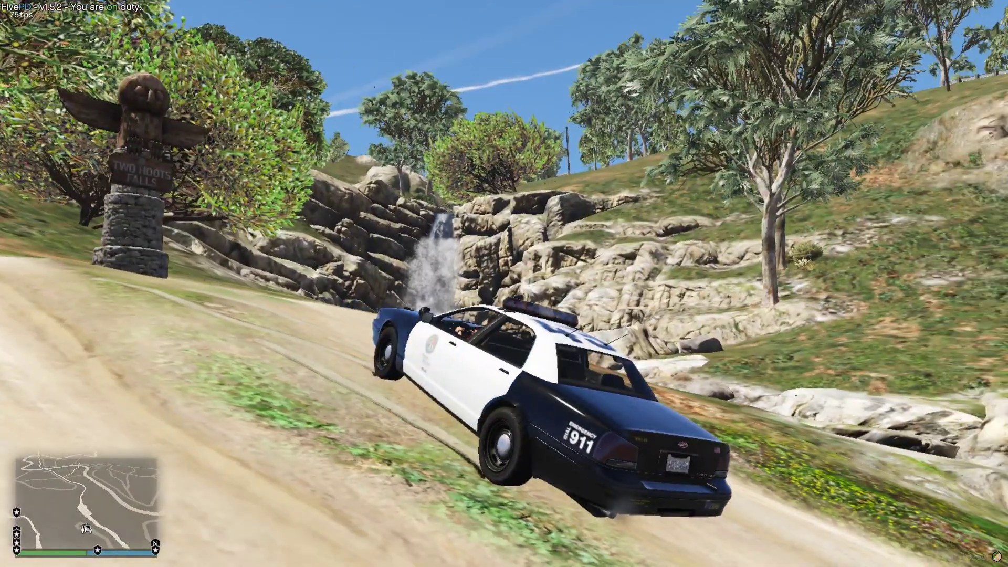
key(F5)
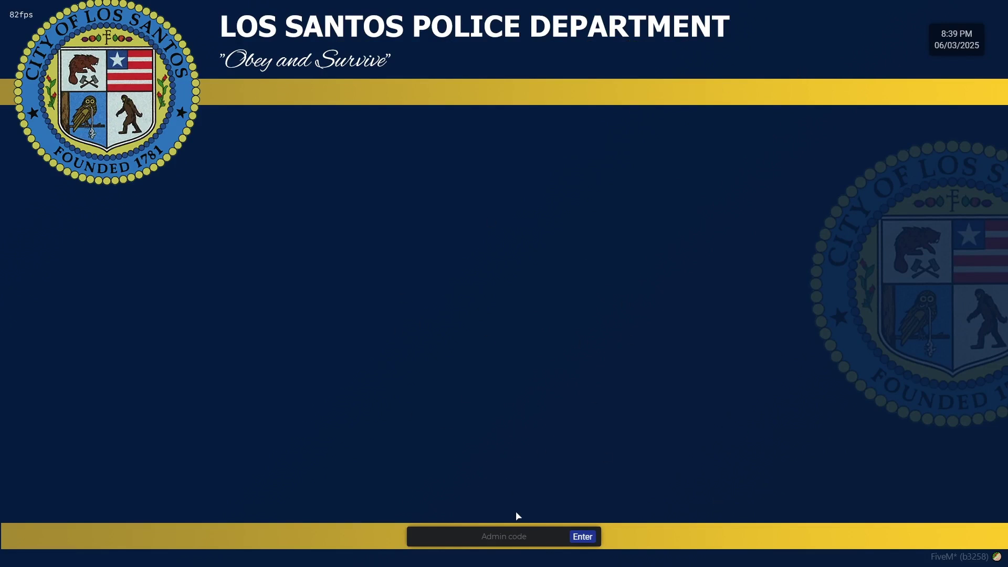
Step: Enter the admin code to unlock the department tools
click(525, 532)
text(admin)
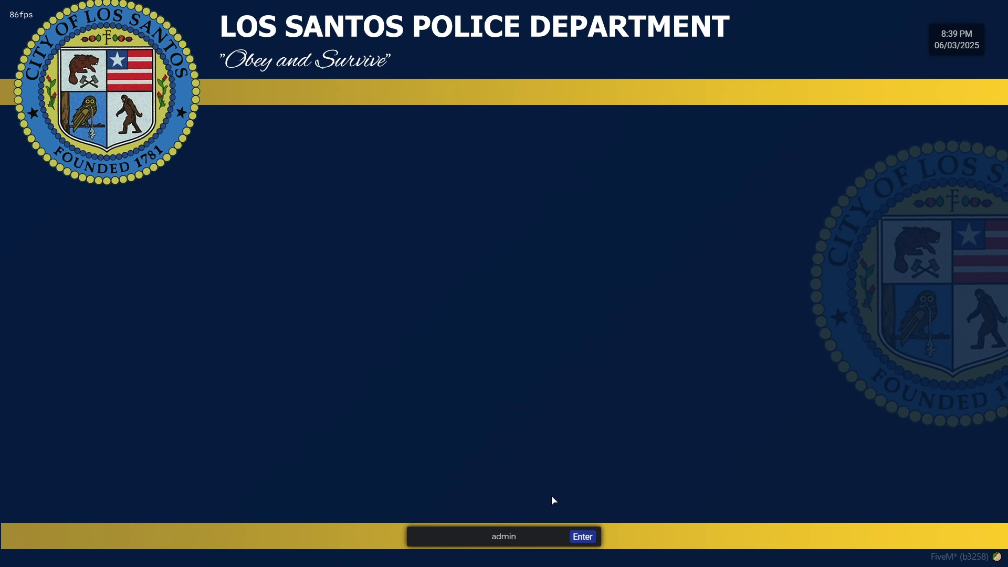
click(582, 542)
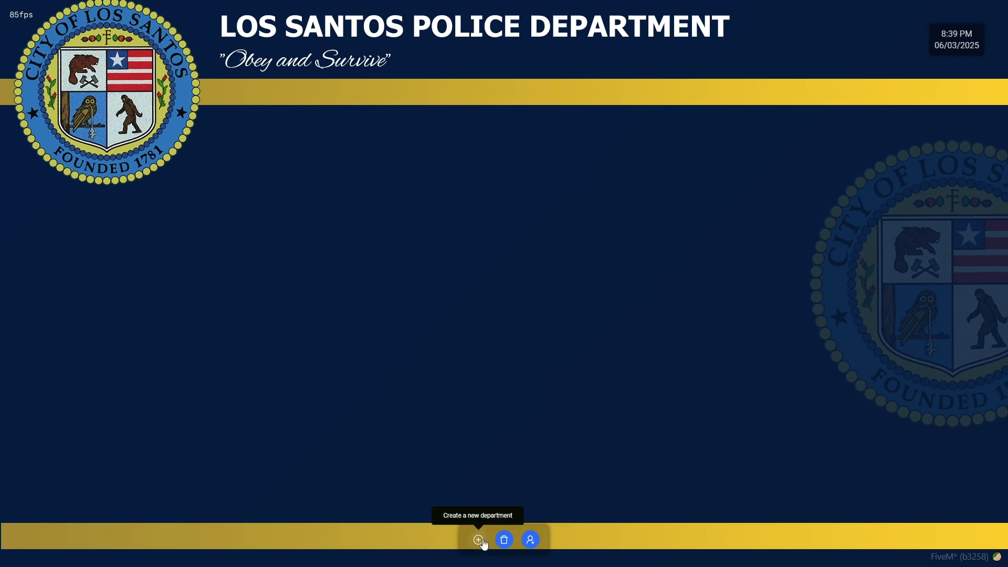
Step: Start a new department named Los Santos Police Department with shortname LSPD
click(478, 540)
click(458, 154)
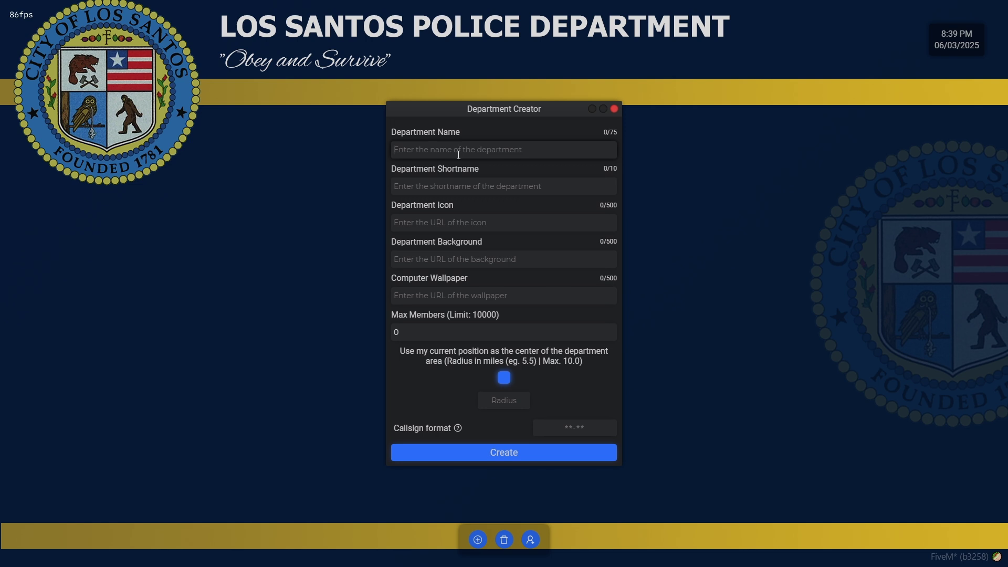
text(Los Santos Police Pepartment)
key(Tab)
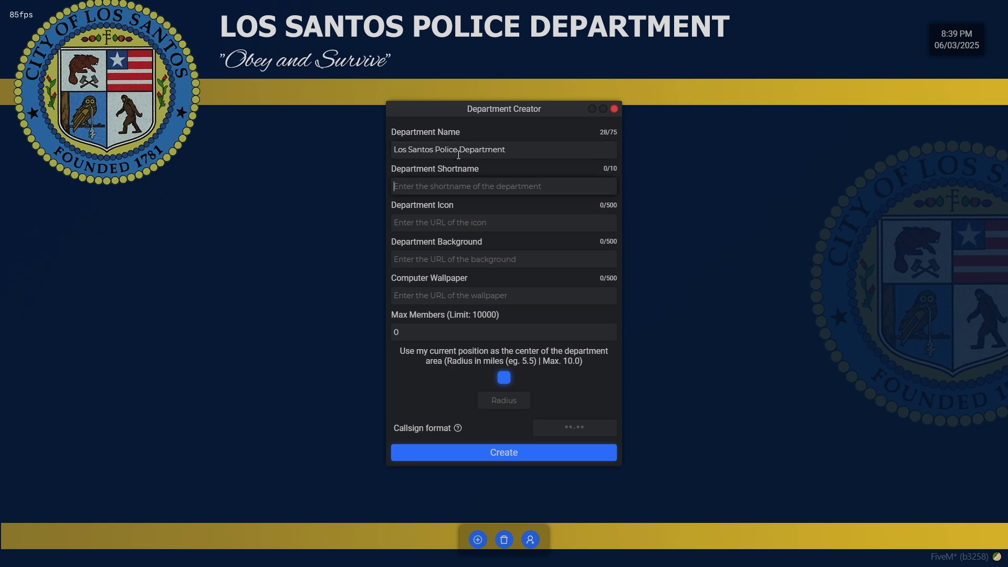
text(SPD)
key(BackSpace)
key(BackSpace)
text(LSPD)
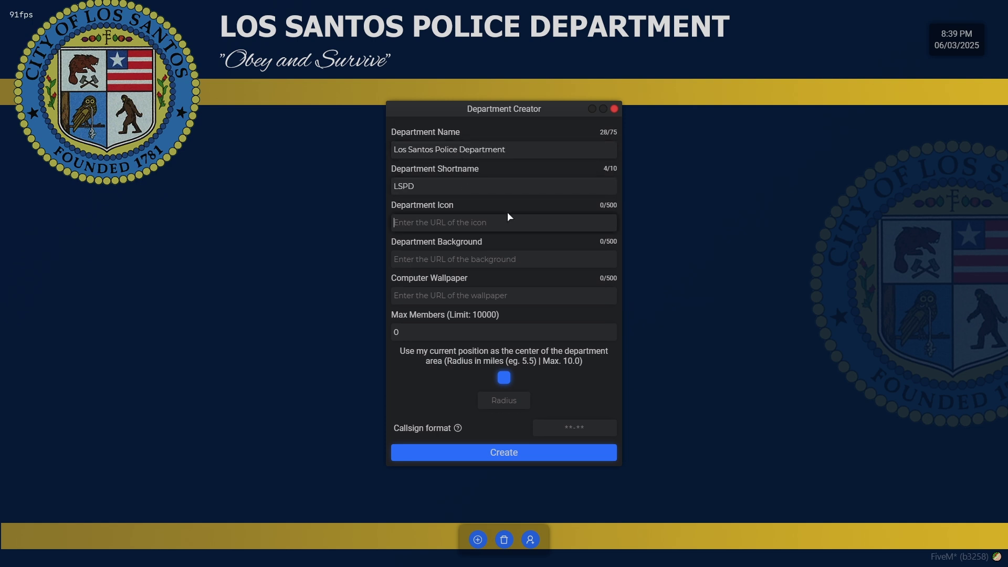
Step: Set max members to 100 and callsign format NNN, then create the department
click(497, 258)
click(479, 332)
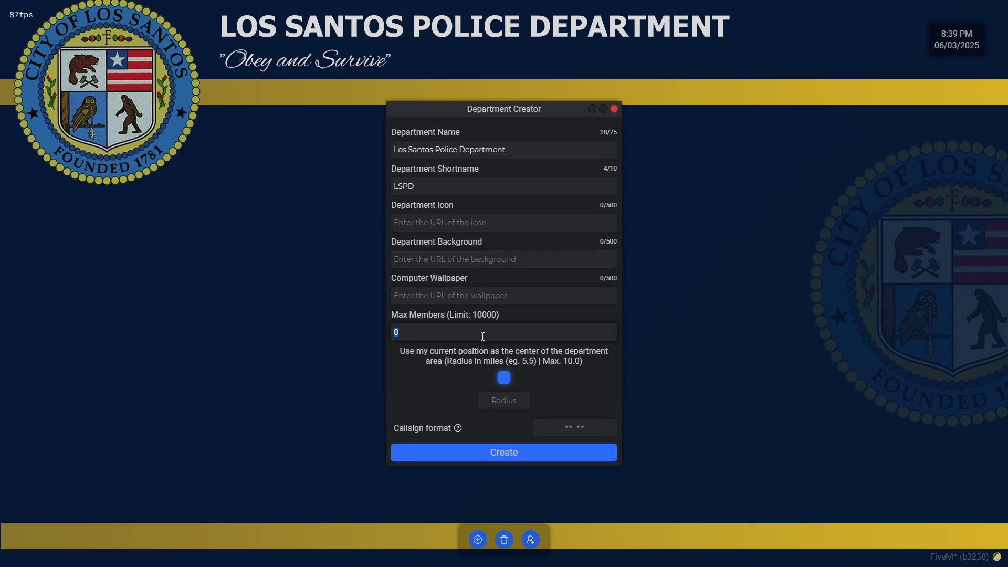
text(1001)
mouse_move(458, 428)
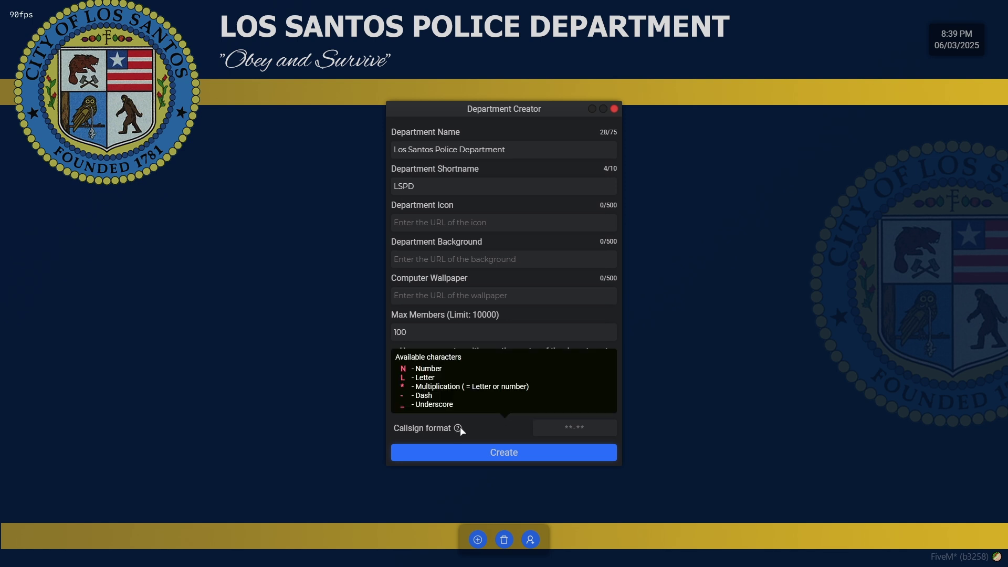
text(NNN)
click(517, 458)
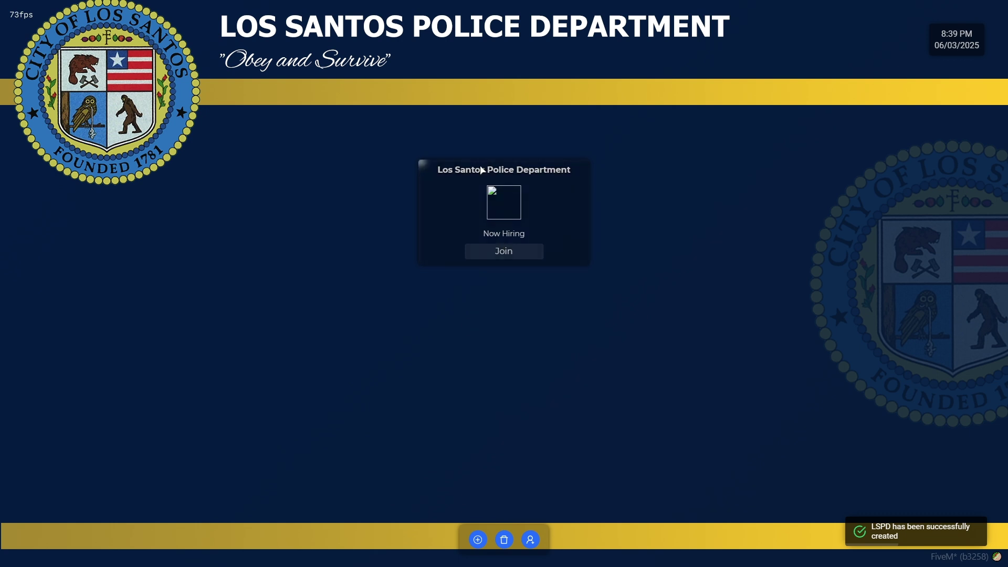
key(F6)
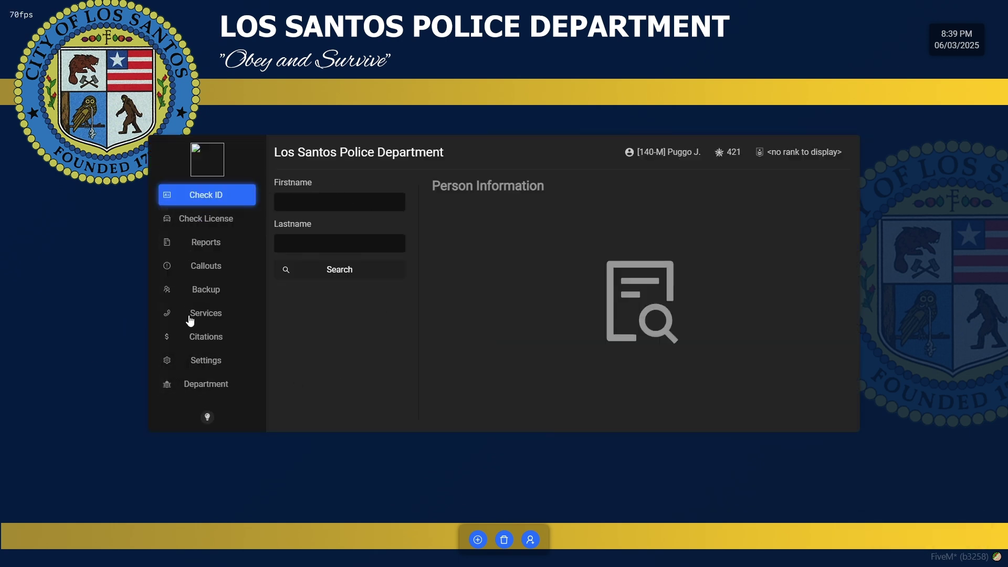
Step: Open the LSPD department settings page in the police computer
click(210, 383)
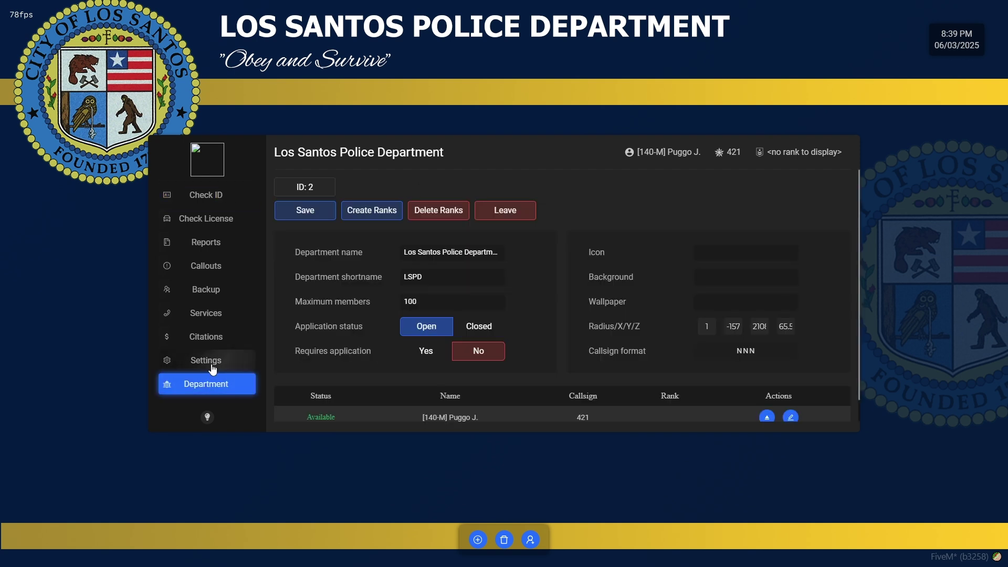
scroll(389, 295, down, 1)
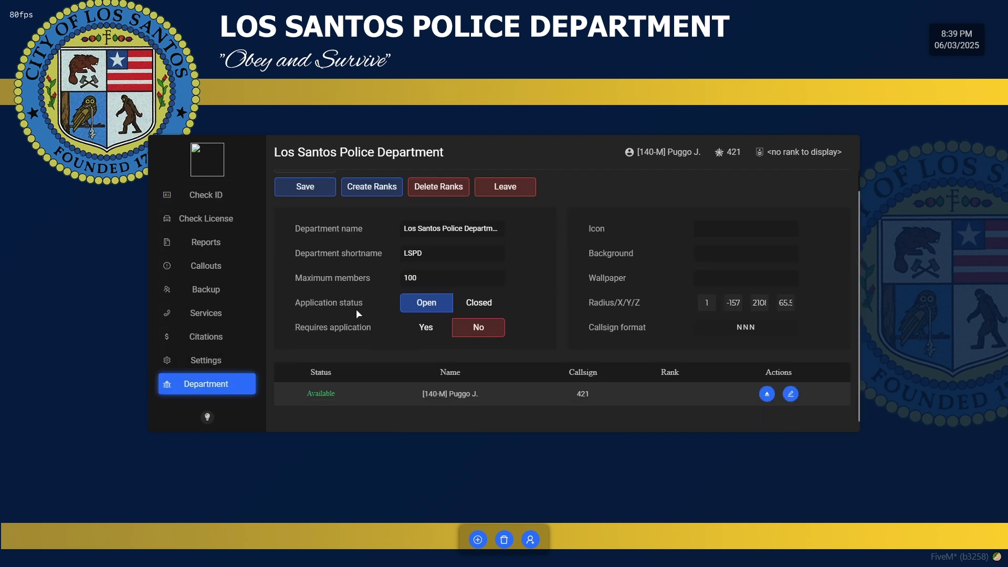
scroll(723, 371, up, 1)
scroll(676, 406, up, 1)
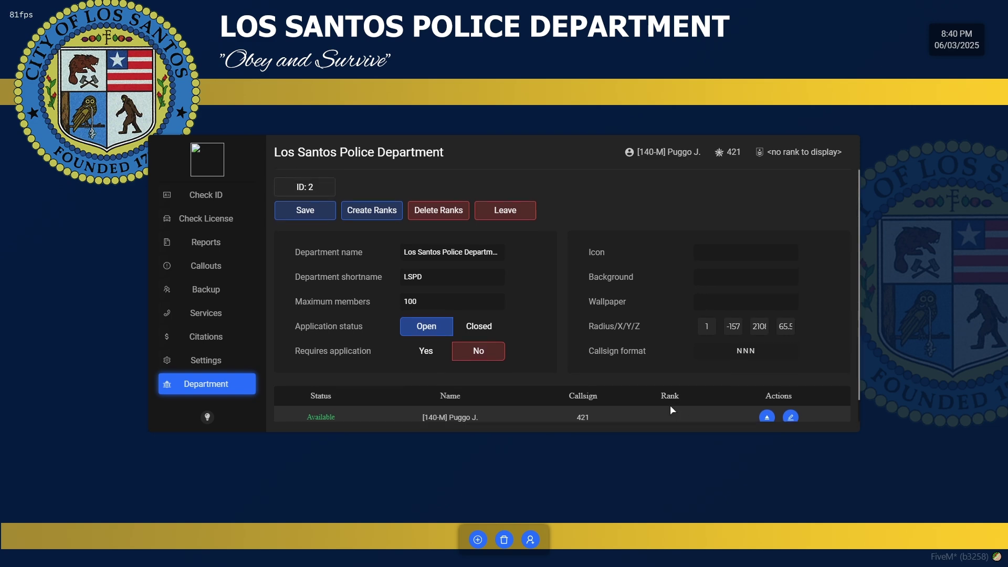
Step: Create a Chief of Police rank with priority 10 and management permissions
click(374, 217)
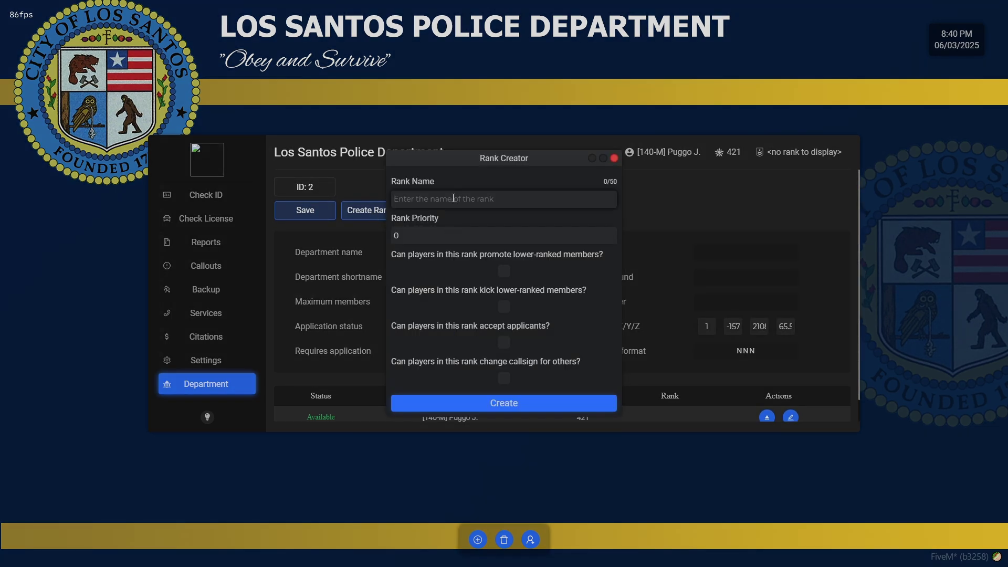
click(453, 198)
text(Cheif)
key(BackSpace)
key(BackSpace)
key(BackSpace)
key(BackSpace)
text(hief of Plice)
key(BackSpace)
key(BackSpace)
key(BackSpace)
text(lice)
key(Tab)
text(10)
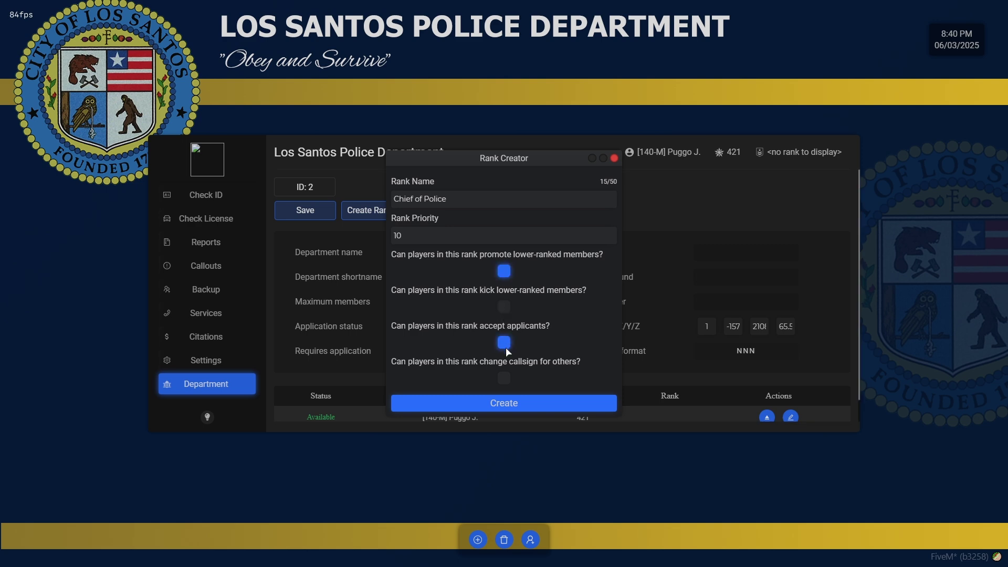
click(504, 379)
click(520, 404)
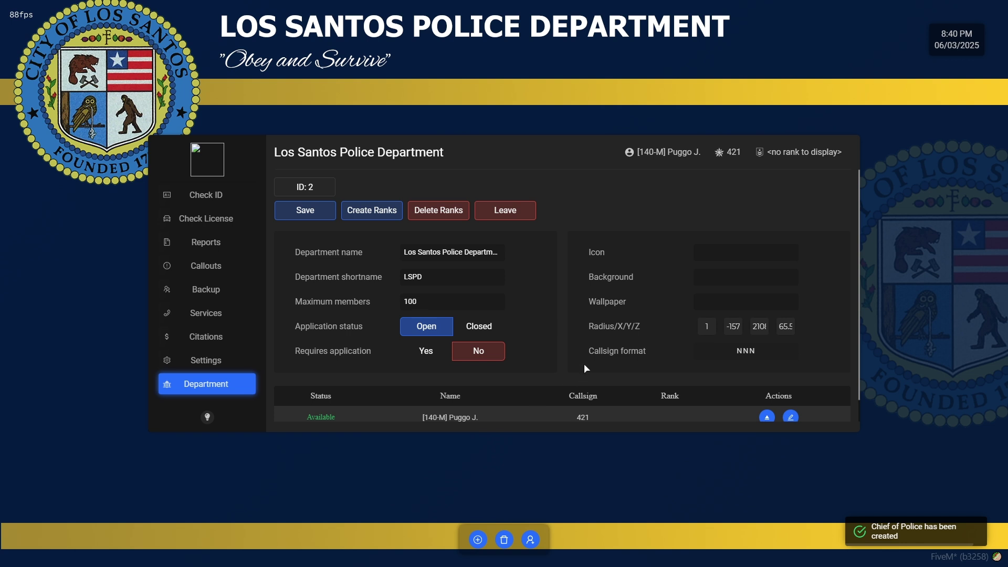
Step: Assign the Chief of Police rank to your own officer
scroll(682, 378, down, 1)
click(767, 397)
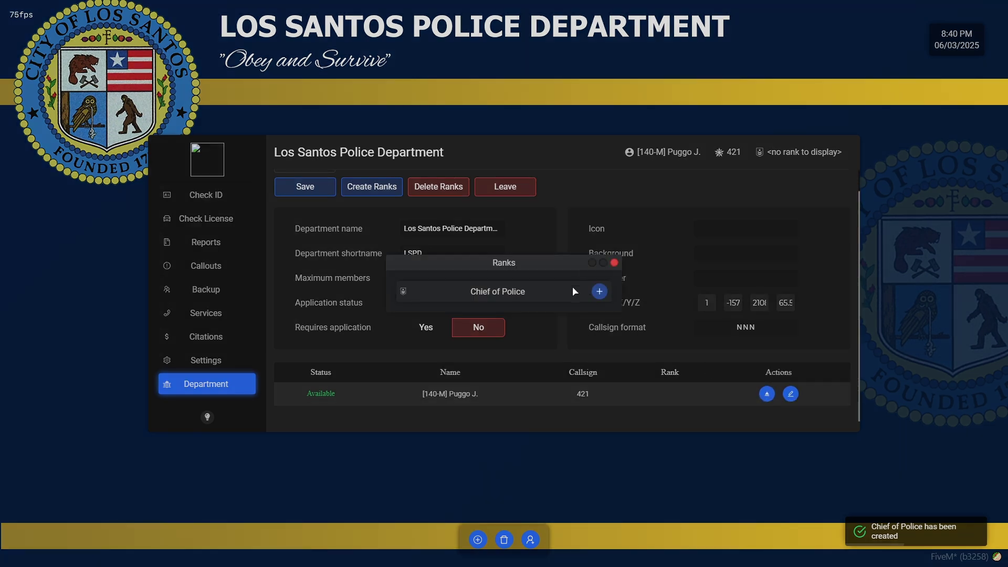
click(600, 292)
click(596, 321)
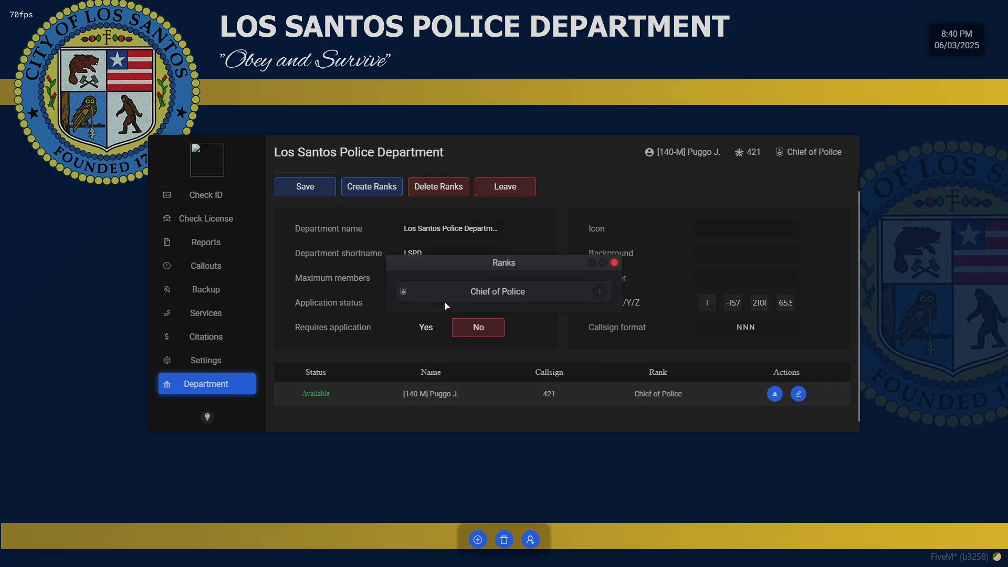
Step: In Account Settings, replace the display name with '101' followed by your name and save
click(615, 262)
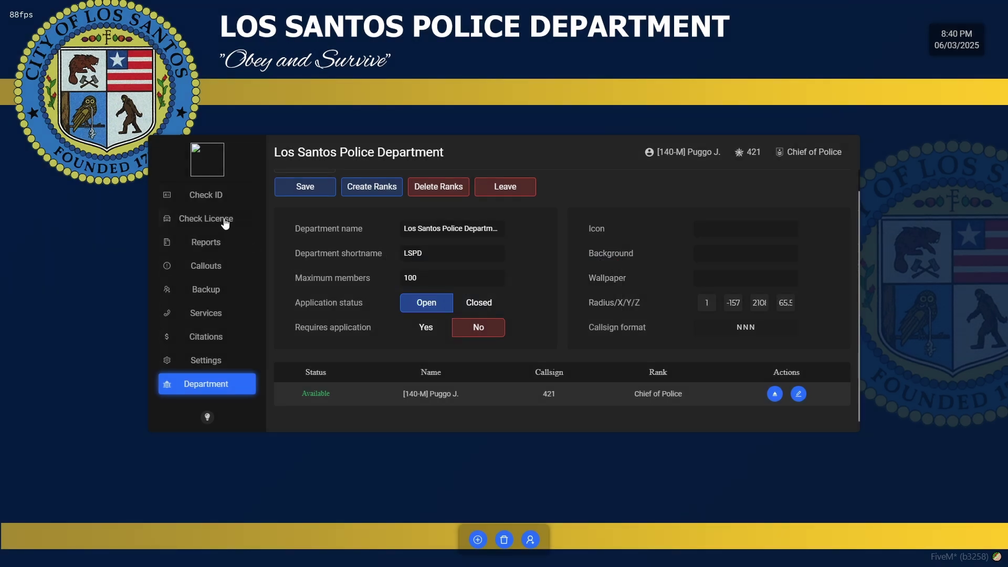
click(213, 359)
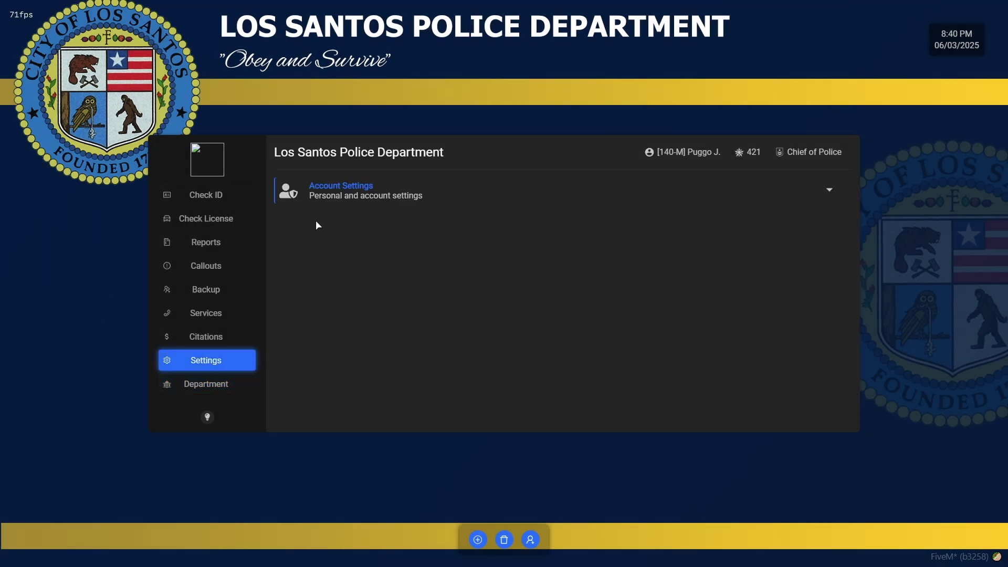
click(367, 190)
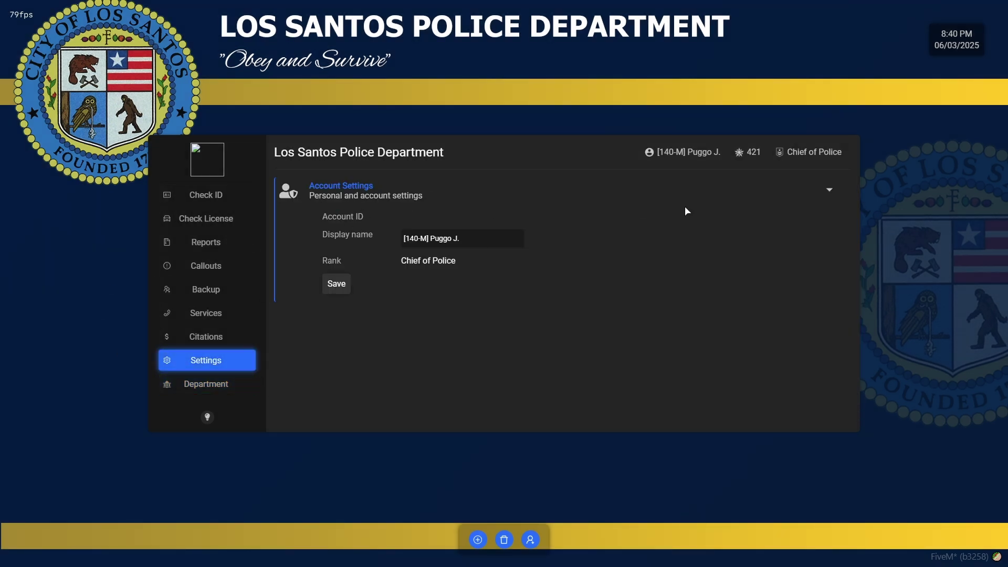
drag(490, 238, 400, 243)
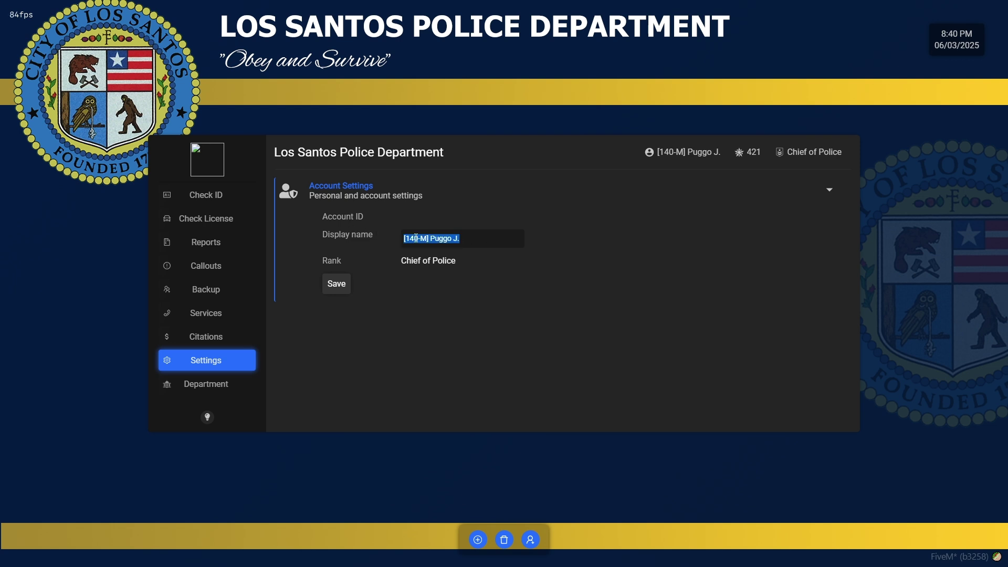
text(101 J)
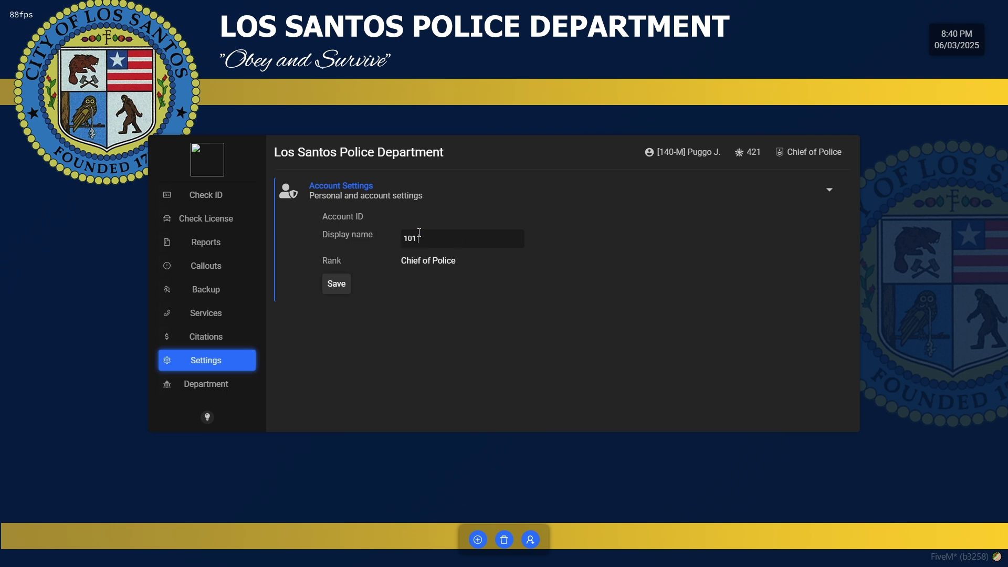
text(uggo)
click(336, 288)
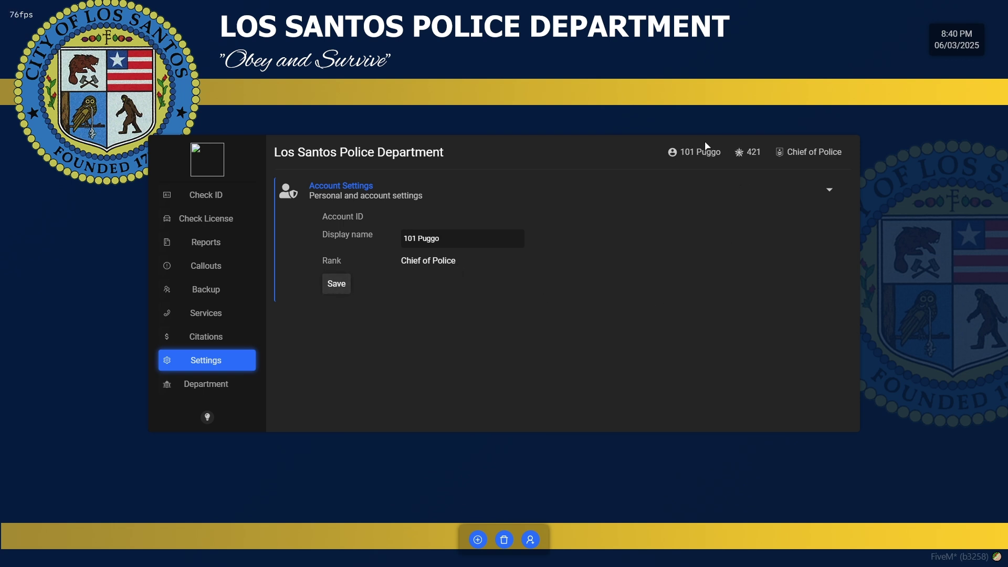